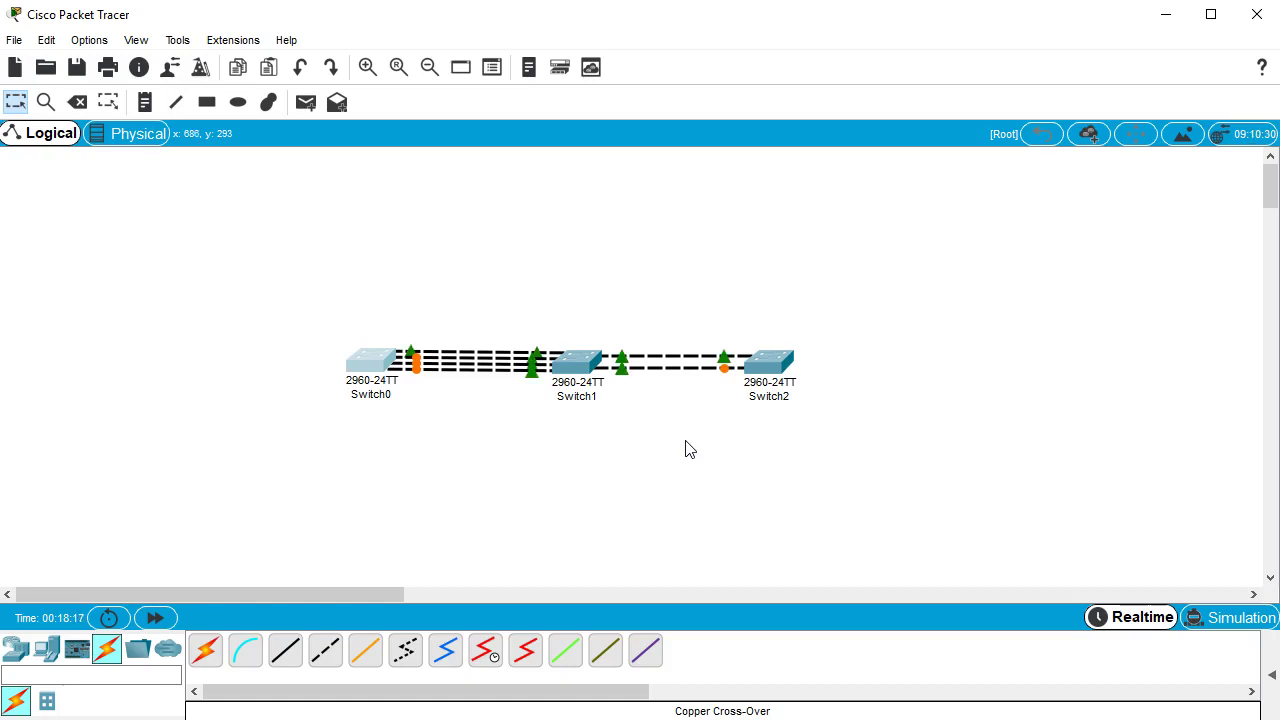
Step: Open Switch0's configuration window and bring up a fresh Switch> prompt in its CLI
left_click_drag(666, 437, 630, 445)
left_click(433, 466)
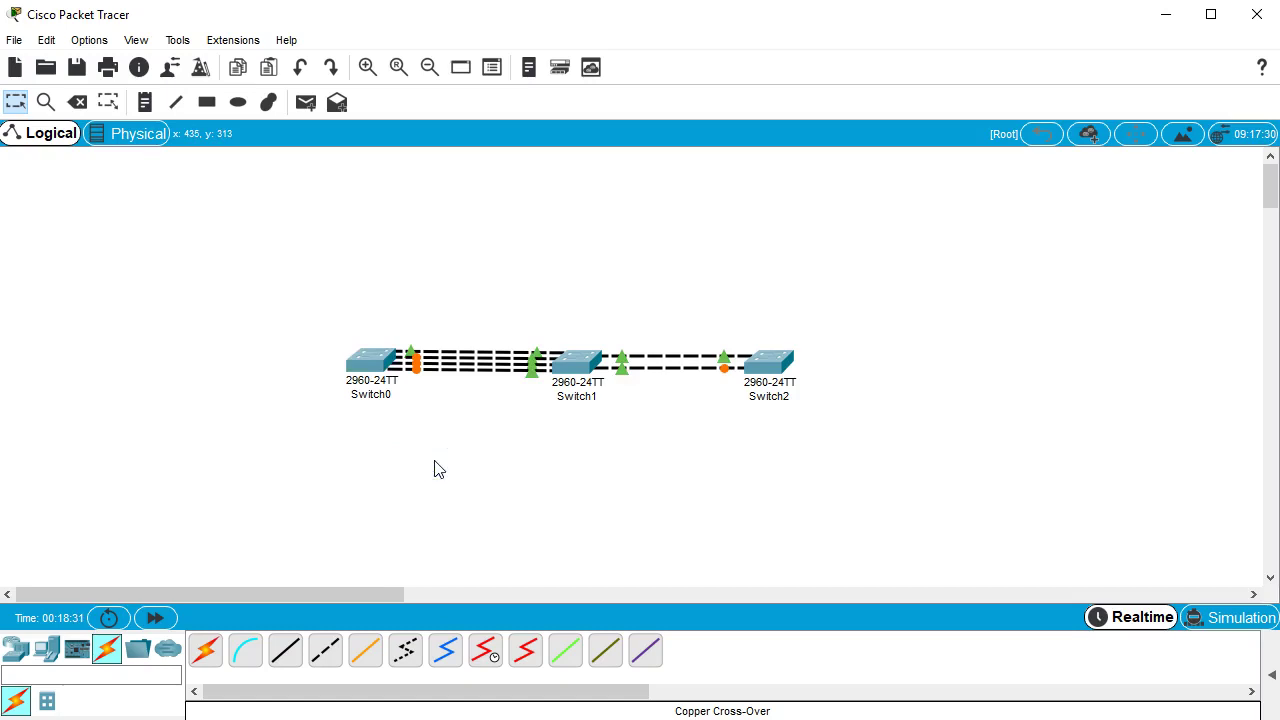
mouse_move(441, 456)
left_mouse_down()
mouse_move(414, 403)
mouse_move(368, 366)
left_mouse_up()
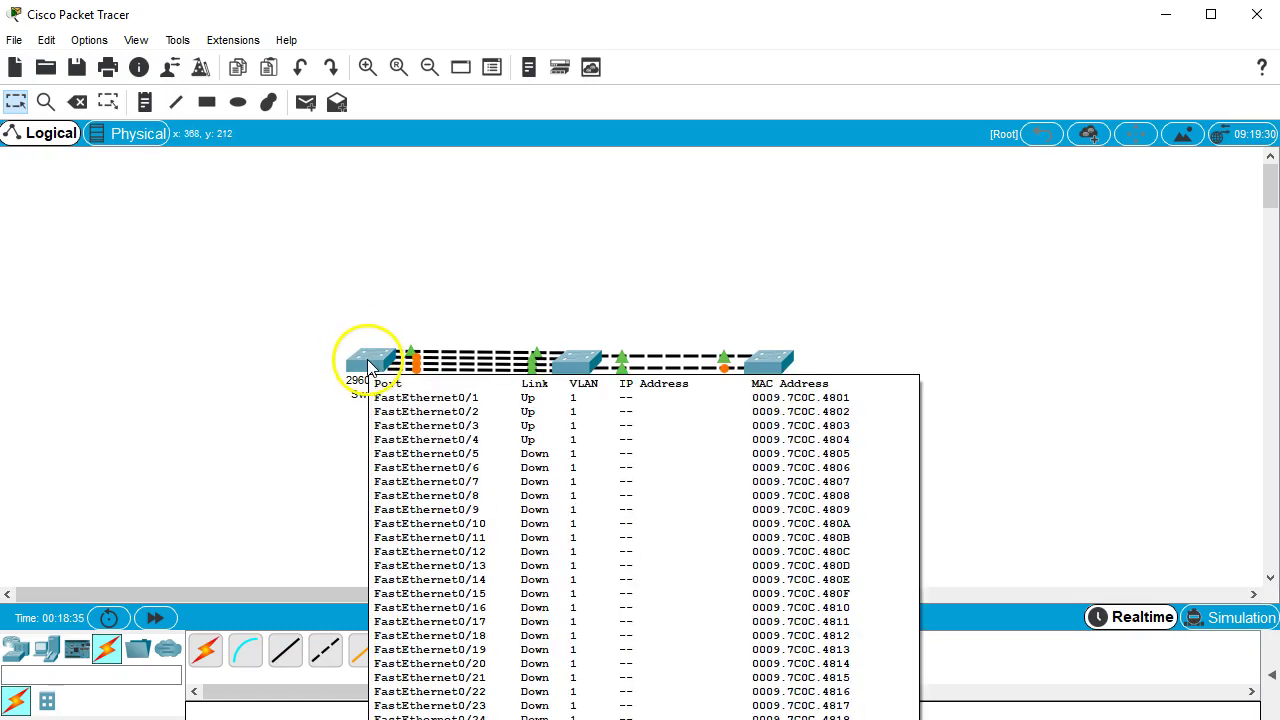
left_click(368, 366)
left_click_drag(503, 45, 794, 50)
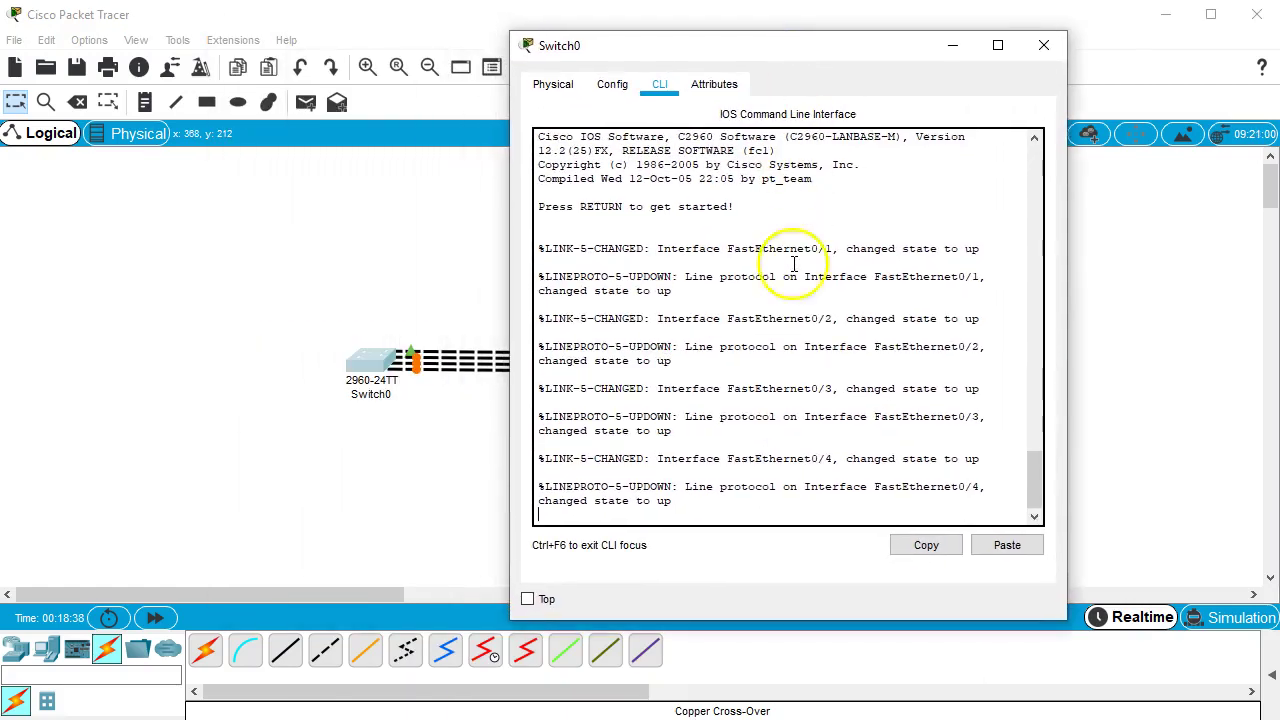
left_click(845, 293)
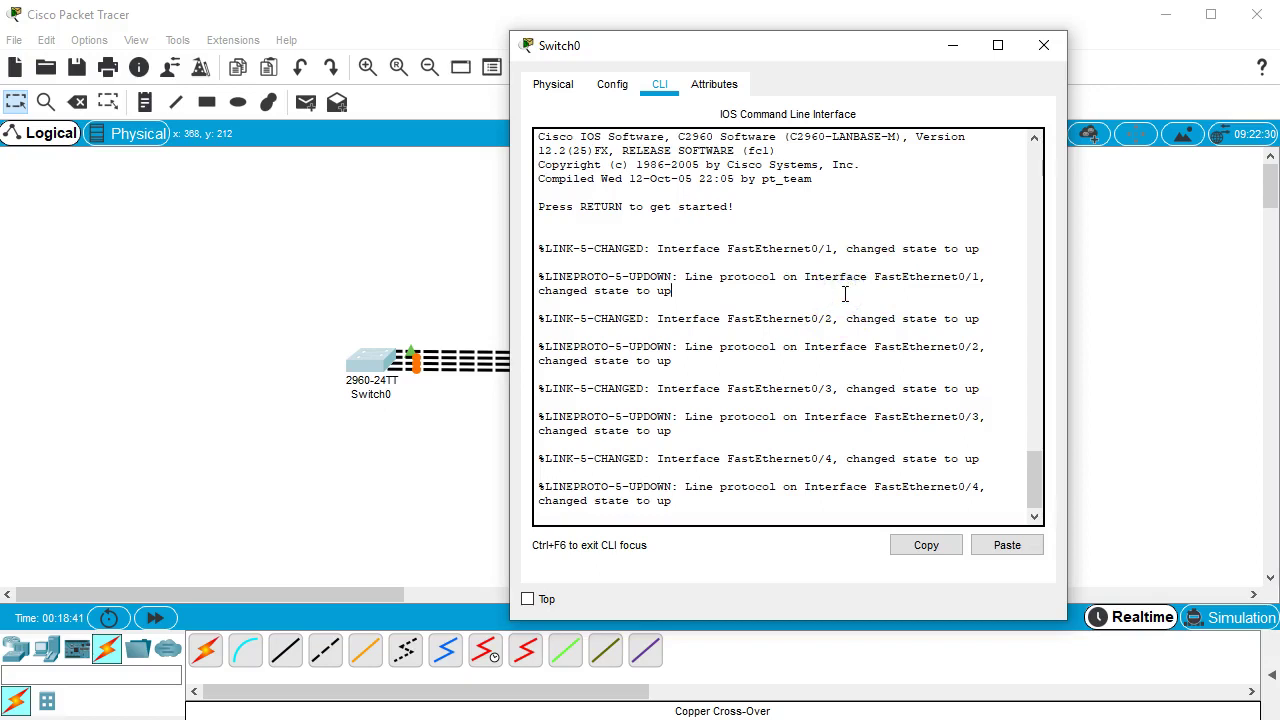
key("Return")
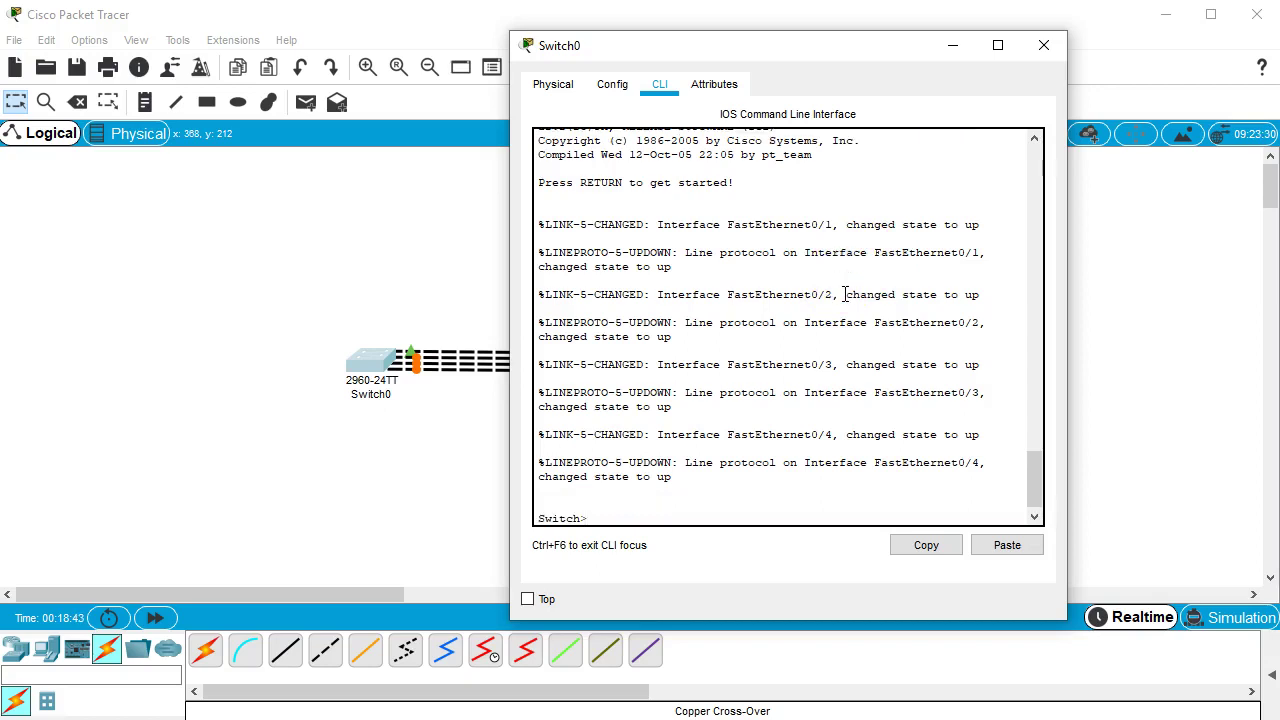
Step: Enter privileged and global configuration mode, then select interface range fa0/1-4
type("en")
key("Return")
type("co")
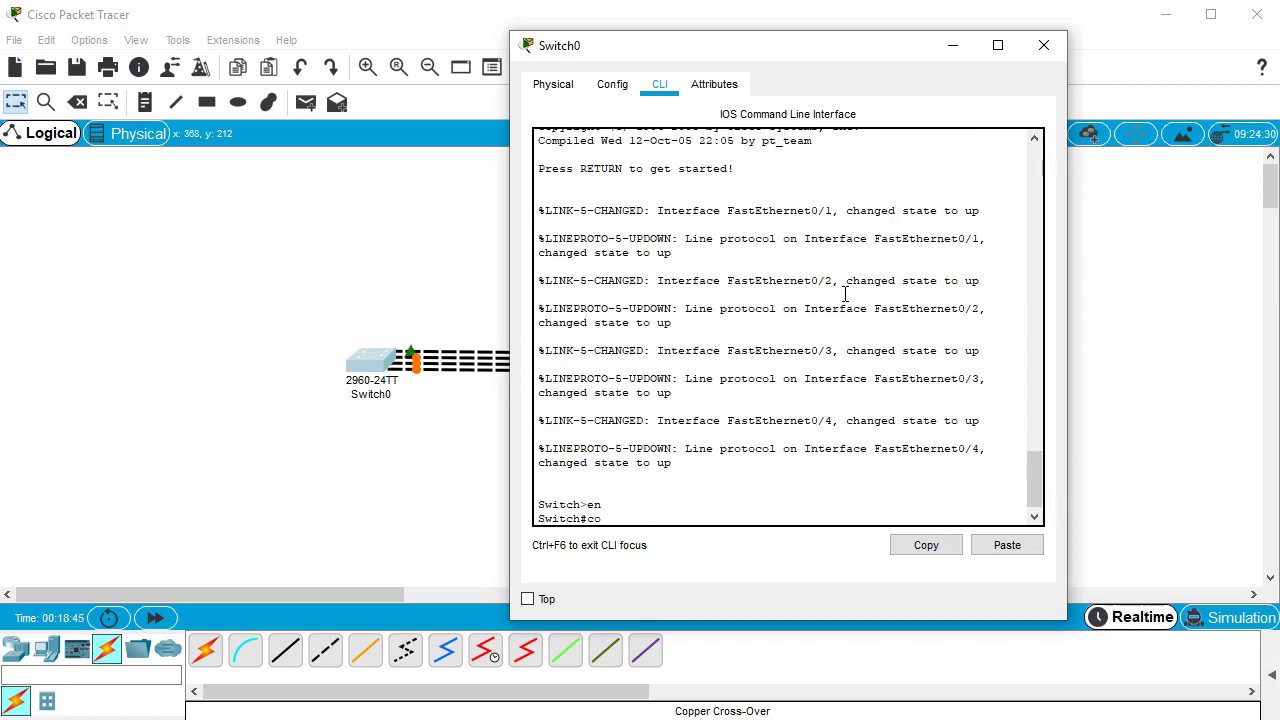
type("nf t")
key("Return")
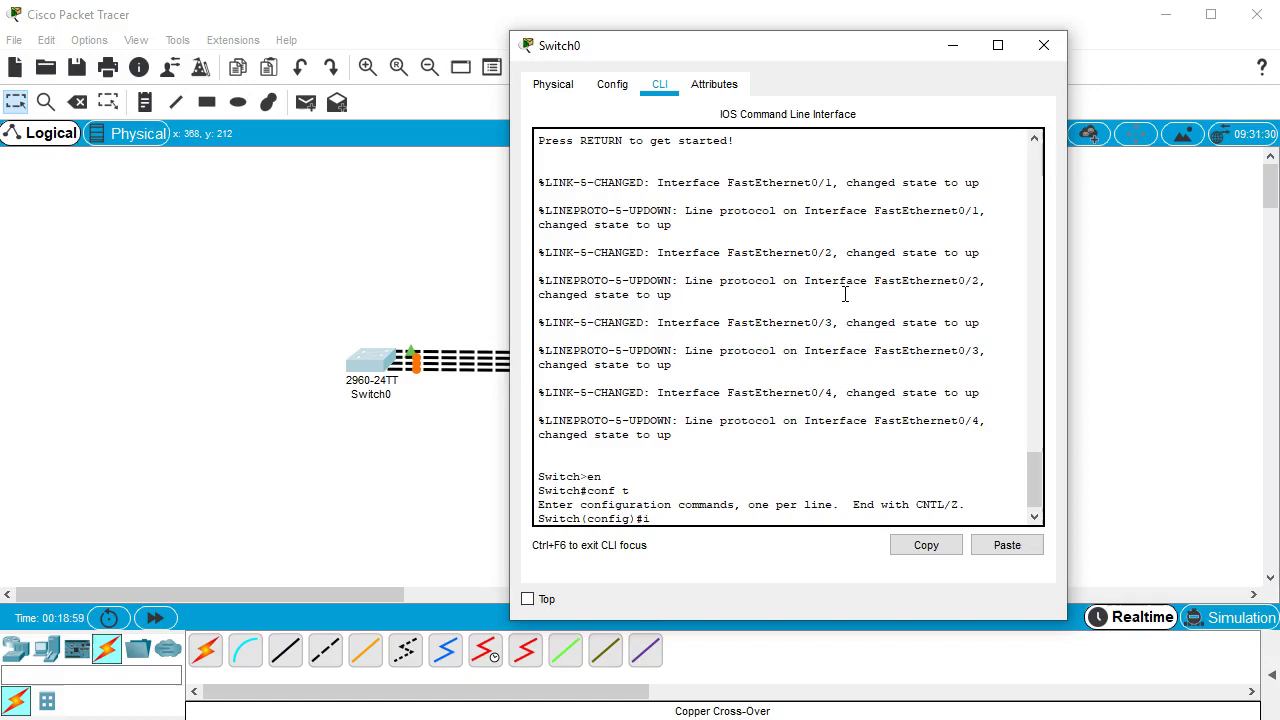
type("int range fa0/1-4")
key("Return")
Step: Begin entering the channel-group command for the fa0/1-4 range
type("ch(config-if-range)#ch")
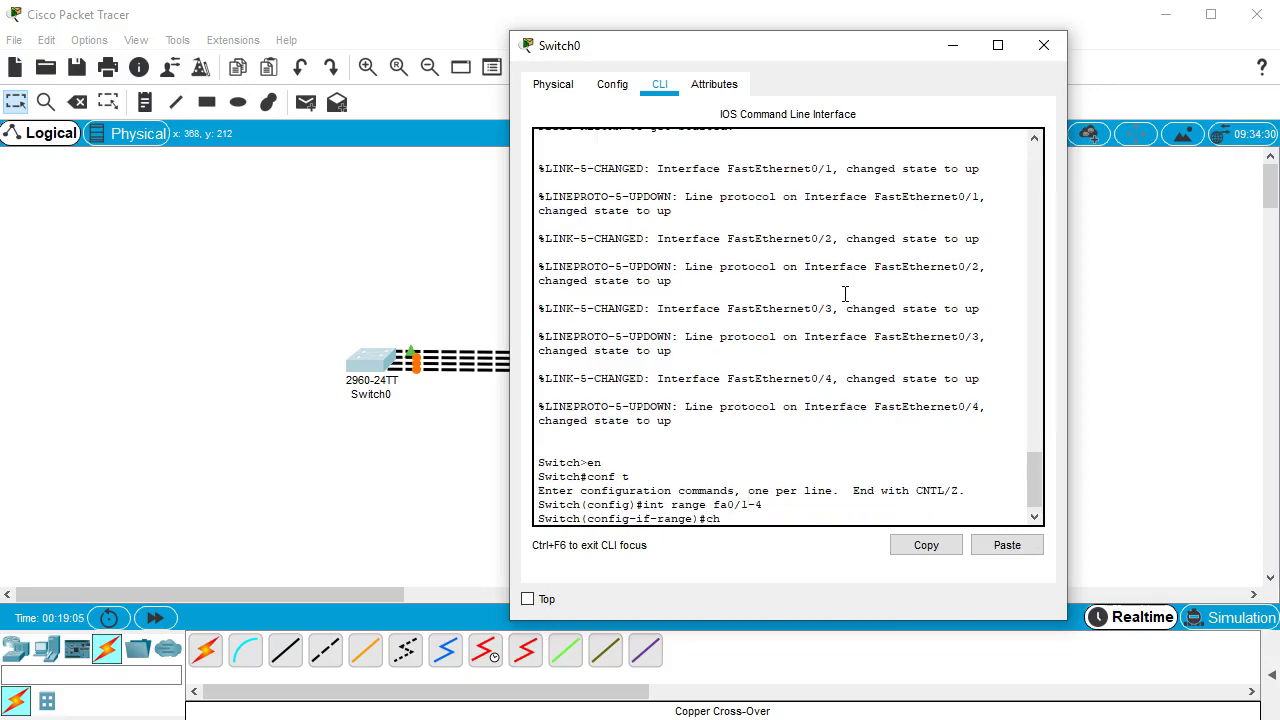
type("ann")
key("Tab")
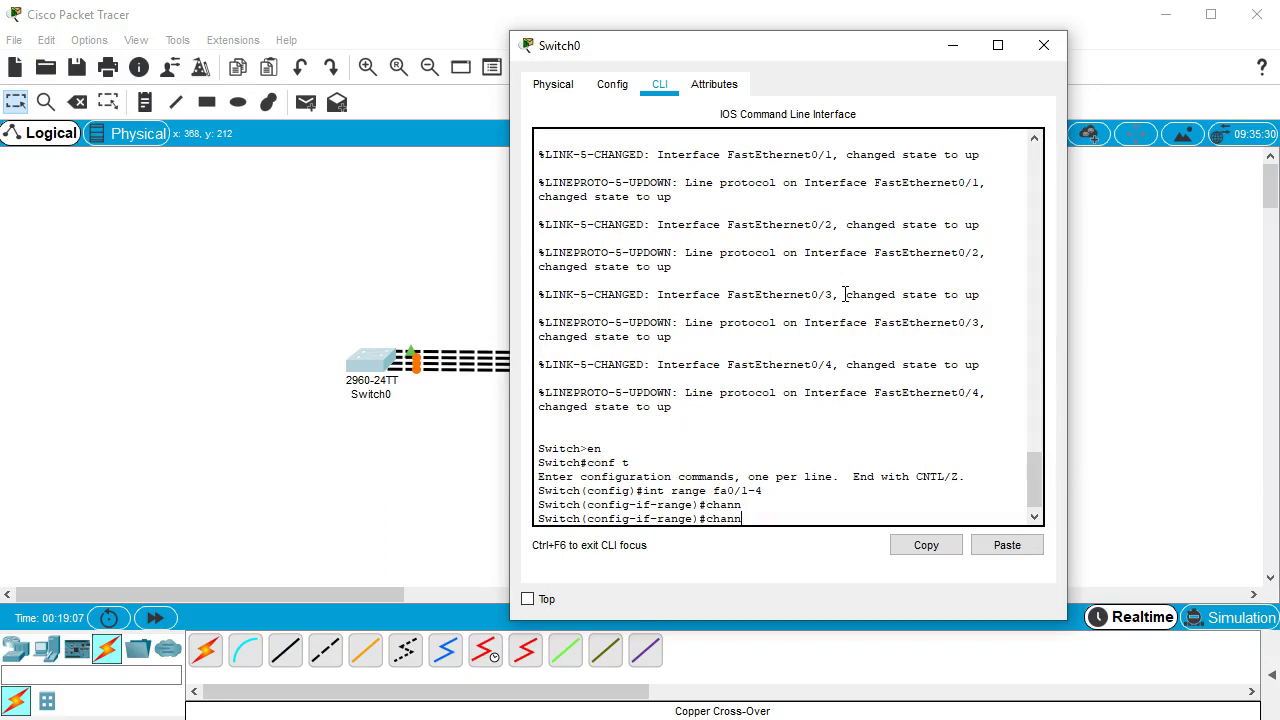
type("el-grou")
key("Tab")
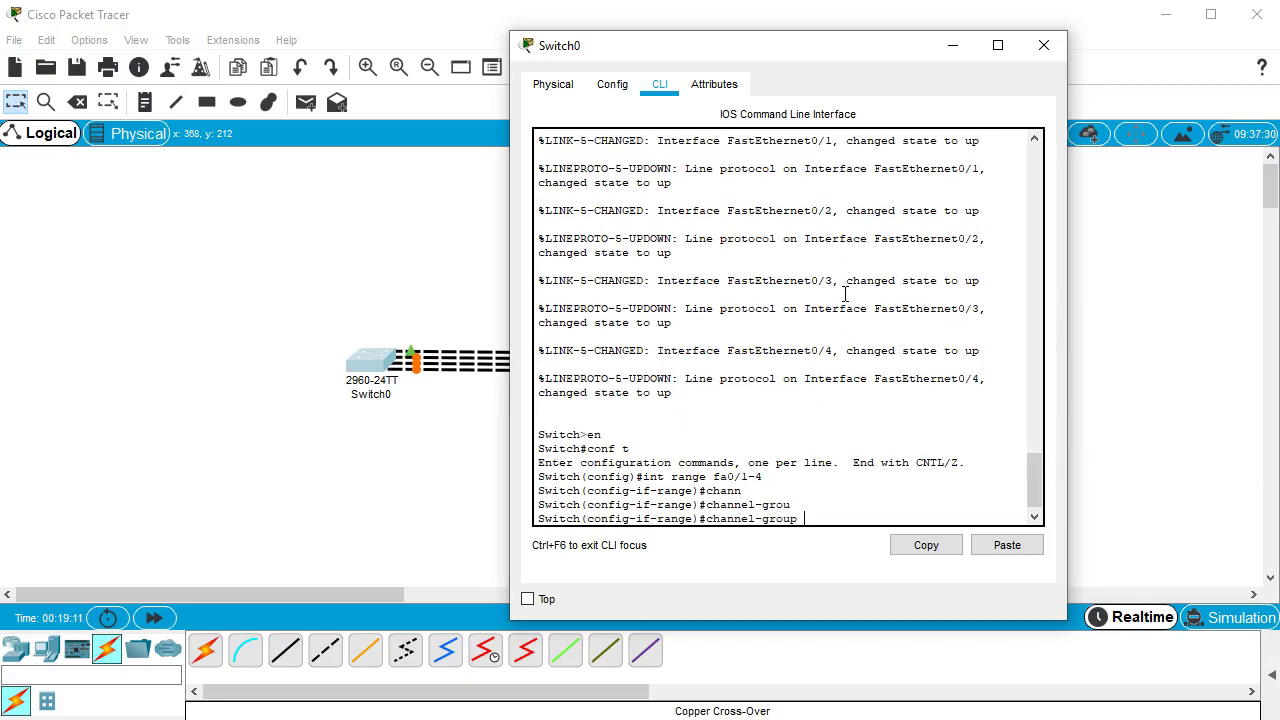
Step: Query help for channel-group 1 mode to list active, auto, desirable, on and passive
type("?")
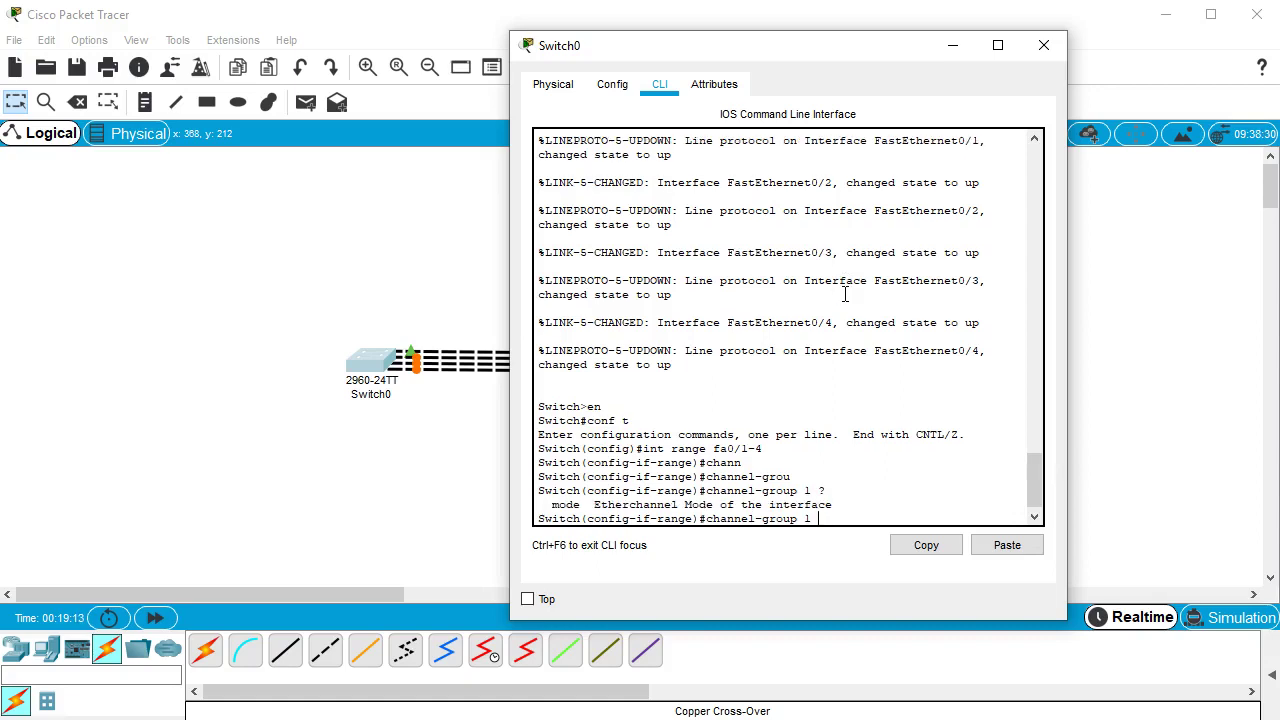
type("mode ?")
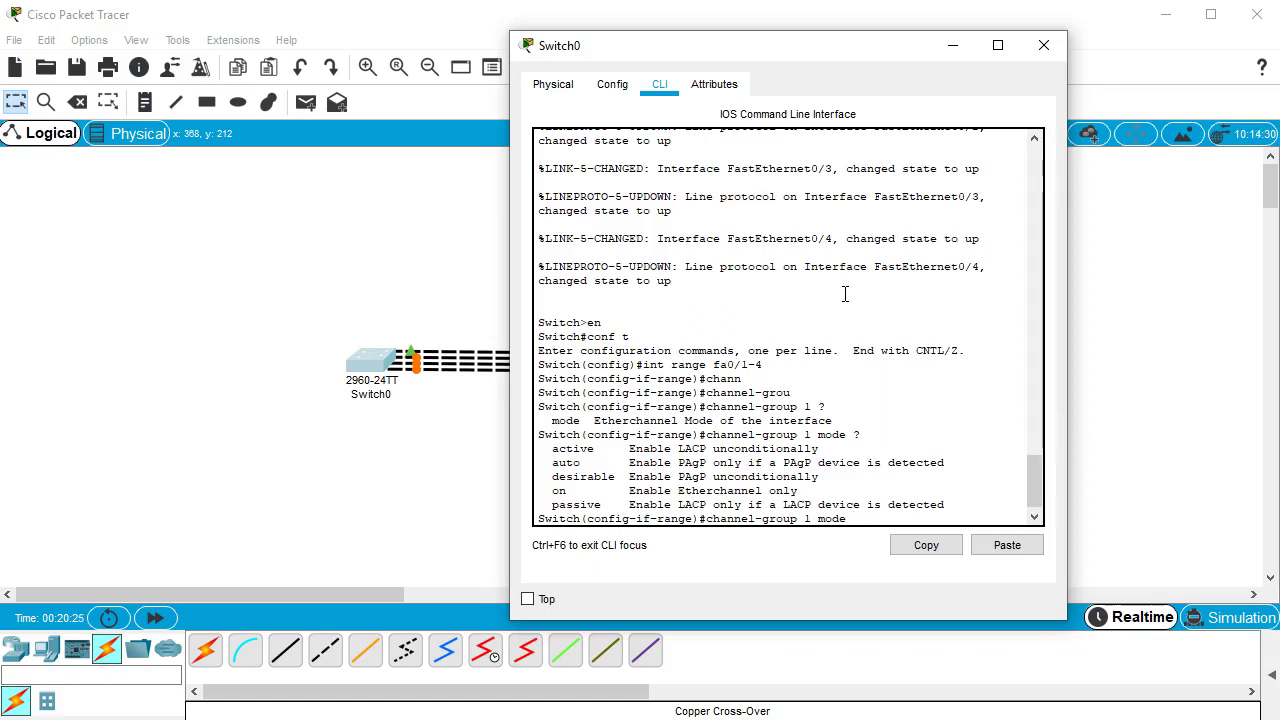
Step: Set Switch0's fa0/1-4 to channel-group 1 mode active (LACP) and leave the range
type("acti")
key("Tab")
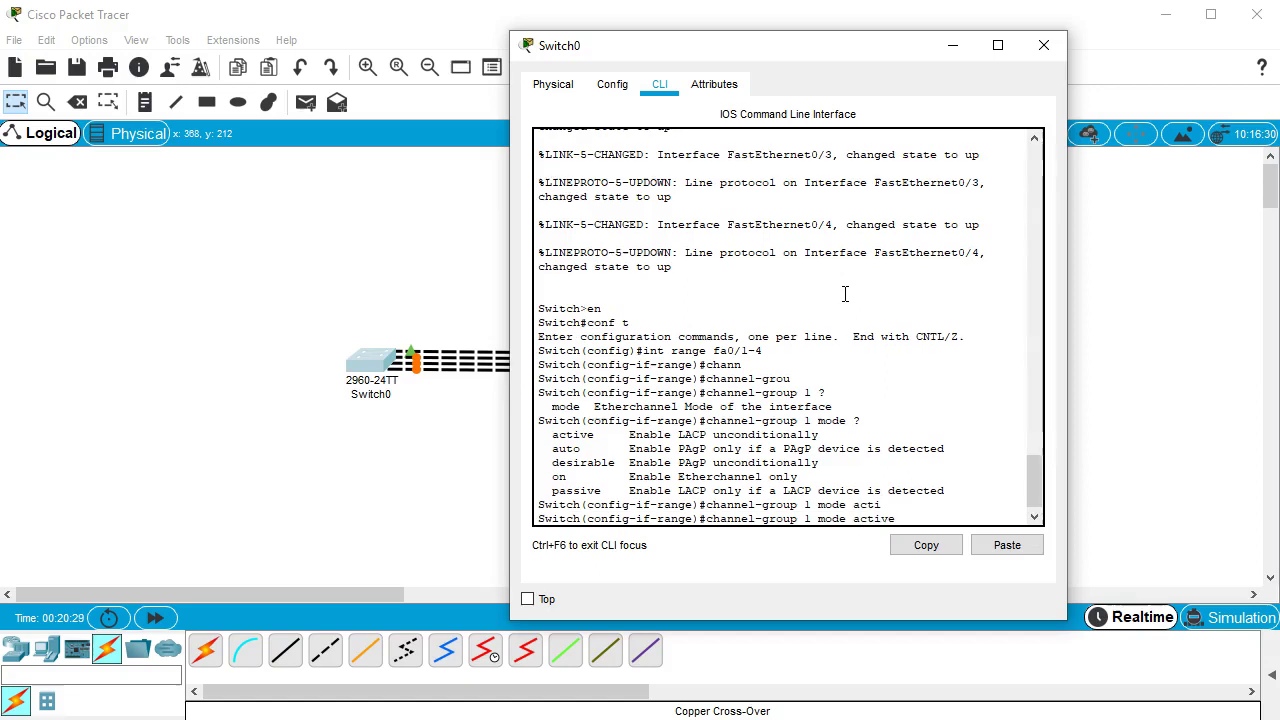
key("Return")
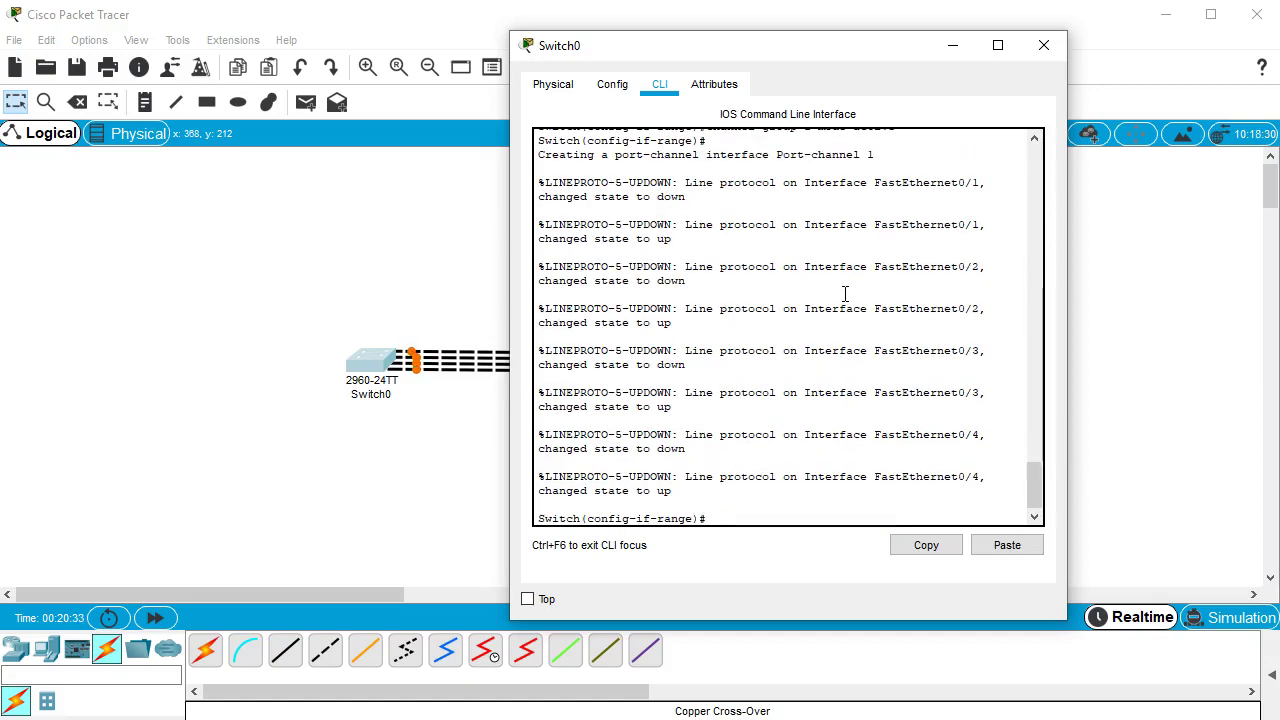
type("exit")
key("Return")
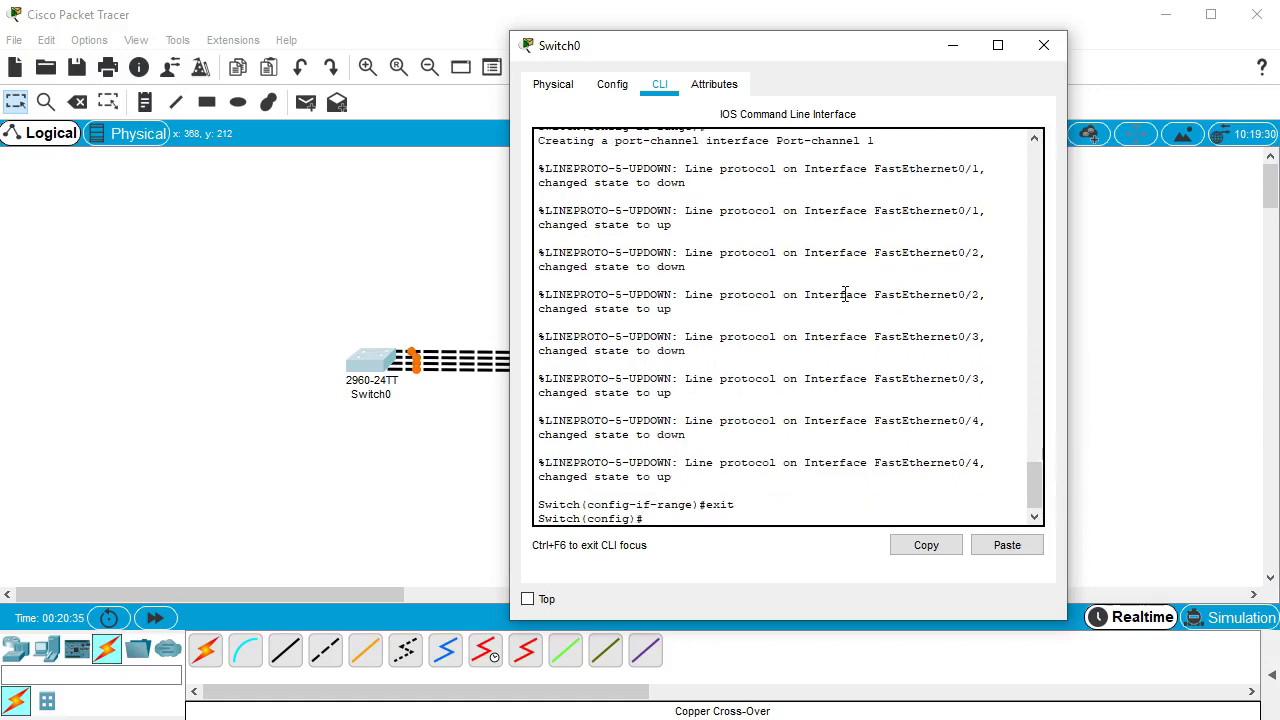
Step: Configure interface port-channel 1 on Switch0 with switchport mode trunk
type("int port")
key("Tab")
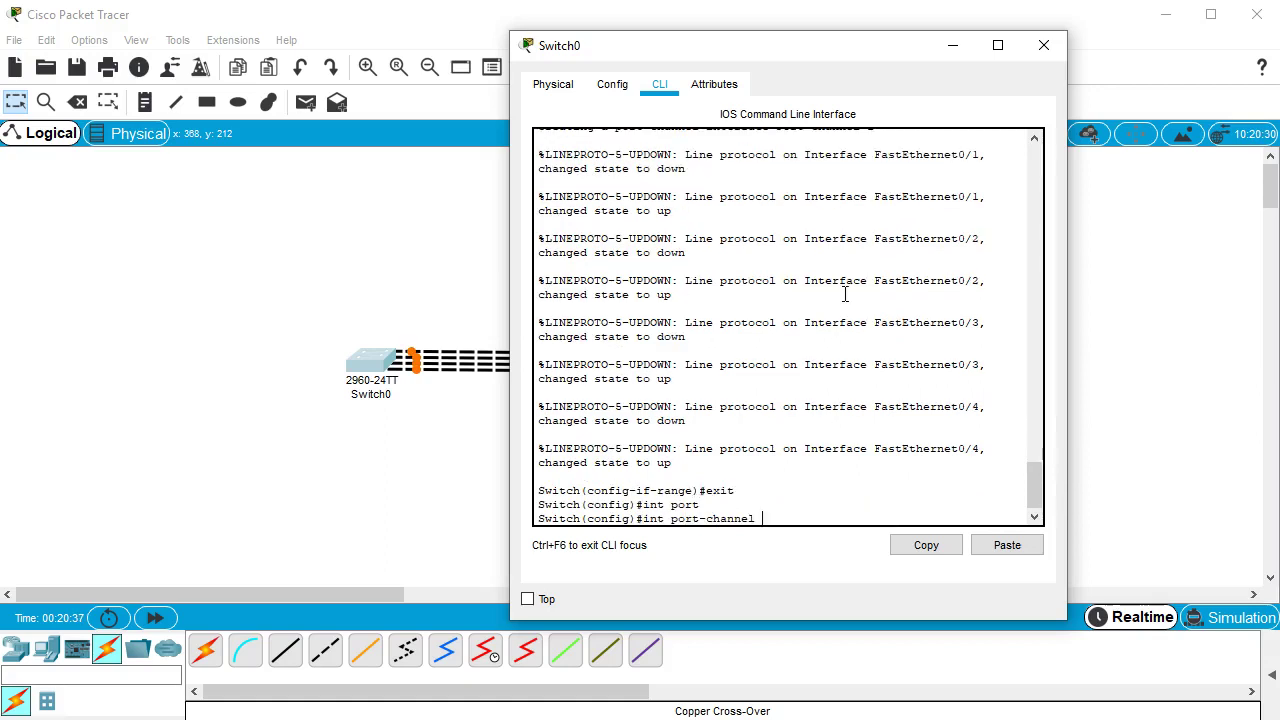
type("1")
key("Return")
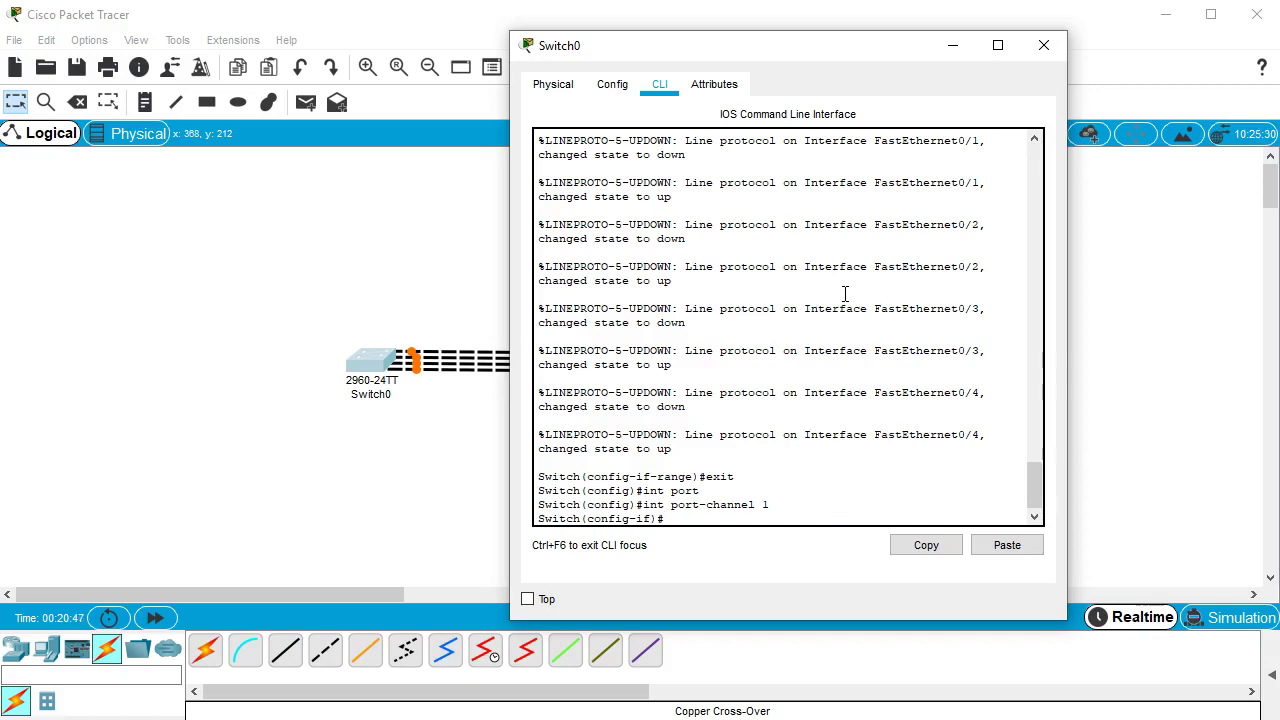
type("swa")
key("Tab")
key("BackSpace")
type("i")
key("Tab")
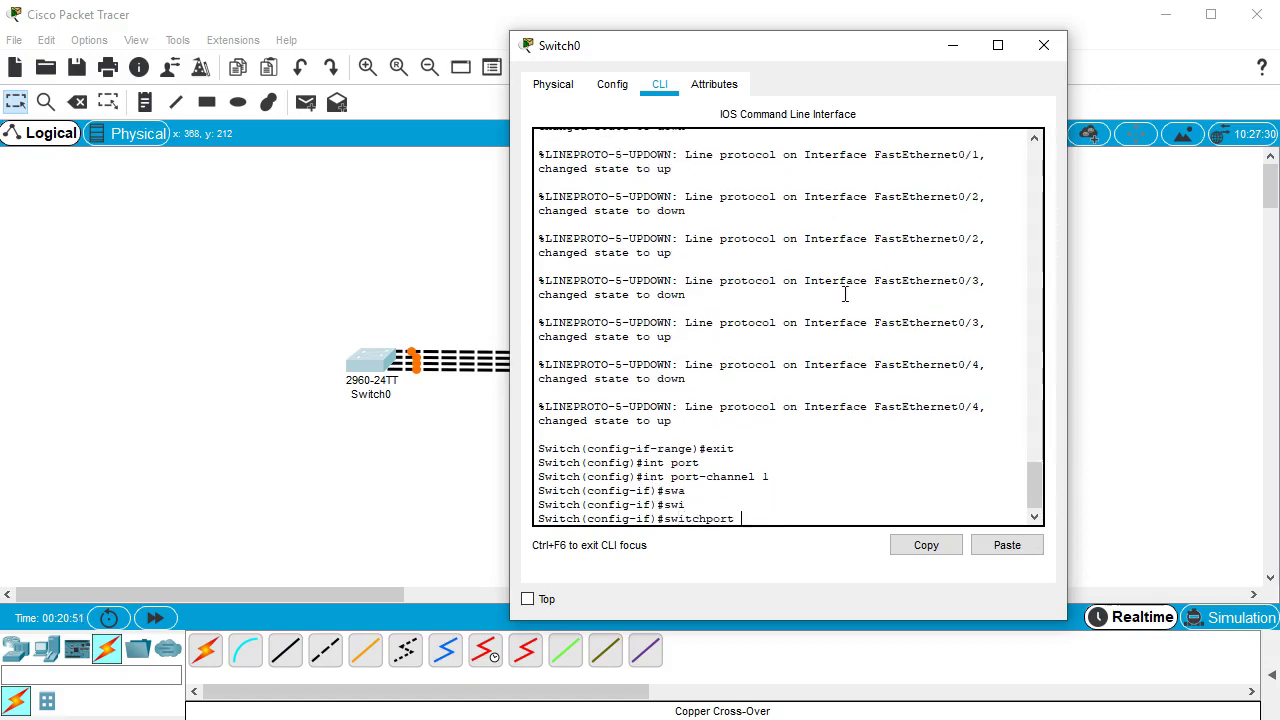
type("mode trunk")
key("Return")
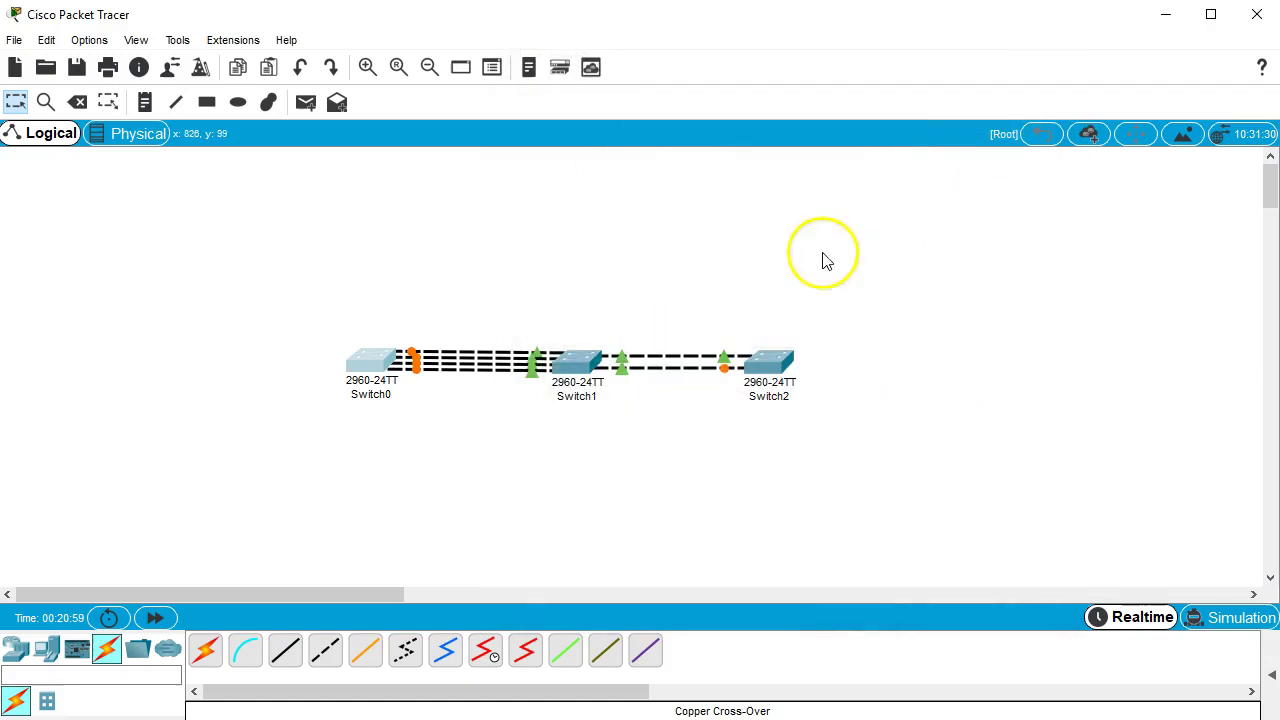
Step: Open Switch1's CLI and enter privileged and global configuration mode
left_click(575, 368)
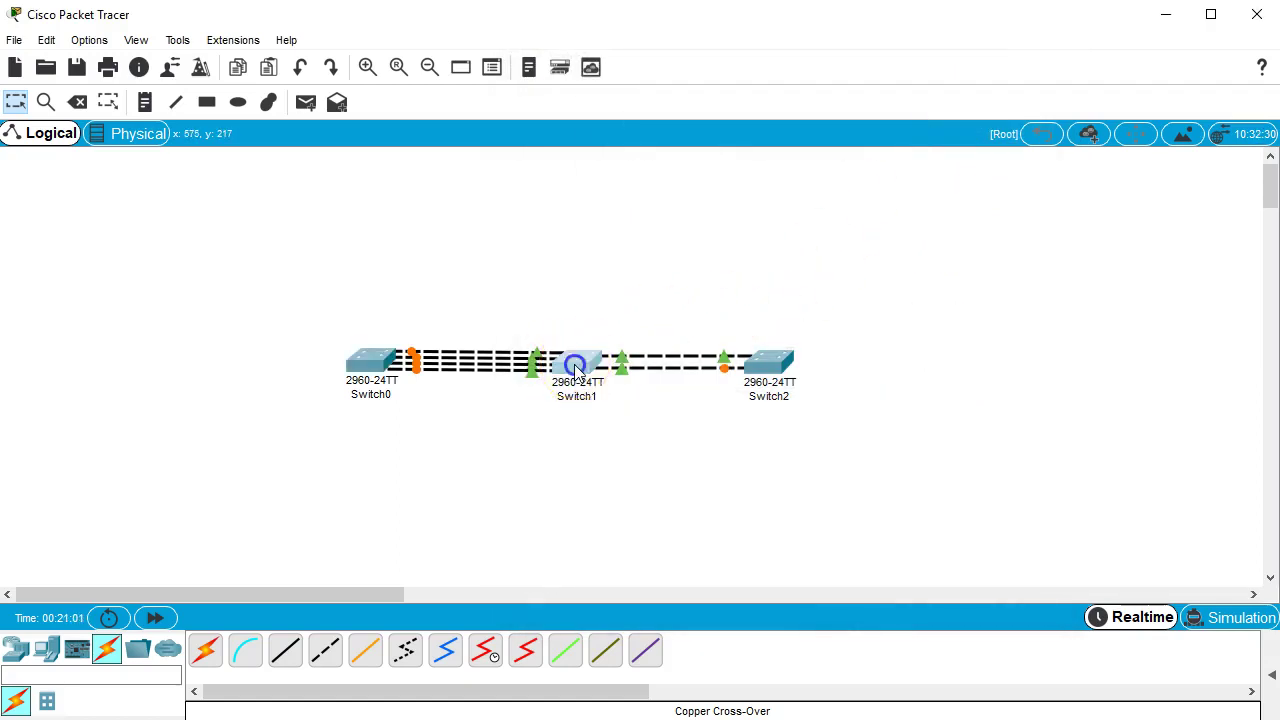
left_click_drag(543, 40, 1009, 45)
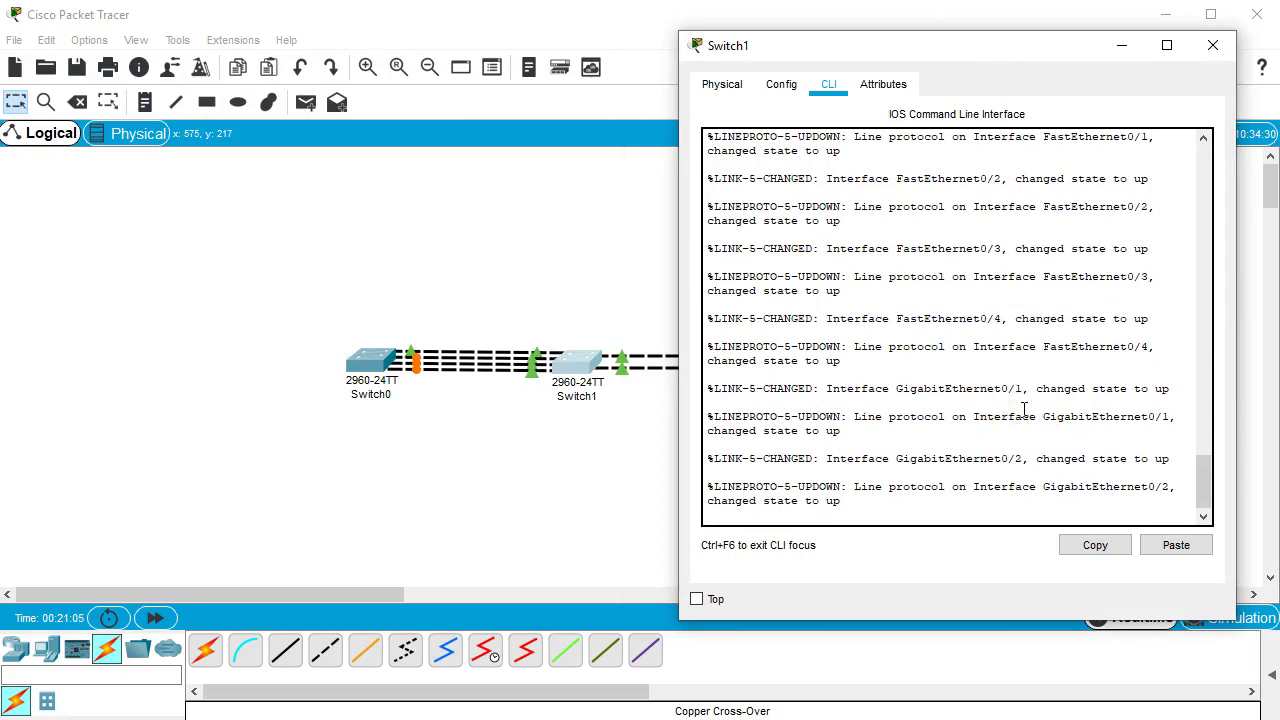
key("Return")
type("en")
key("Return")
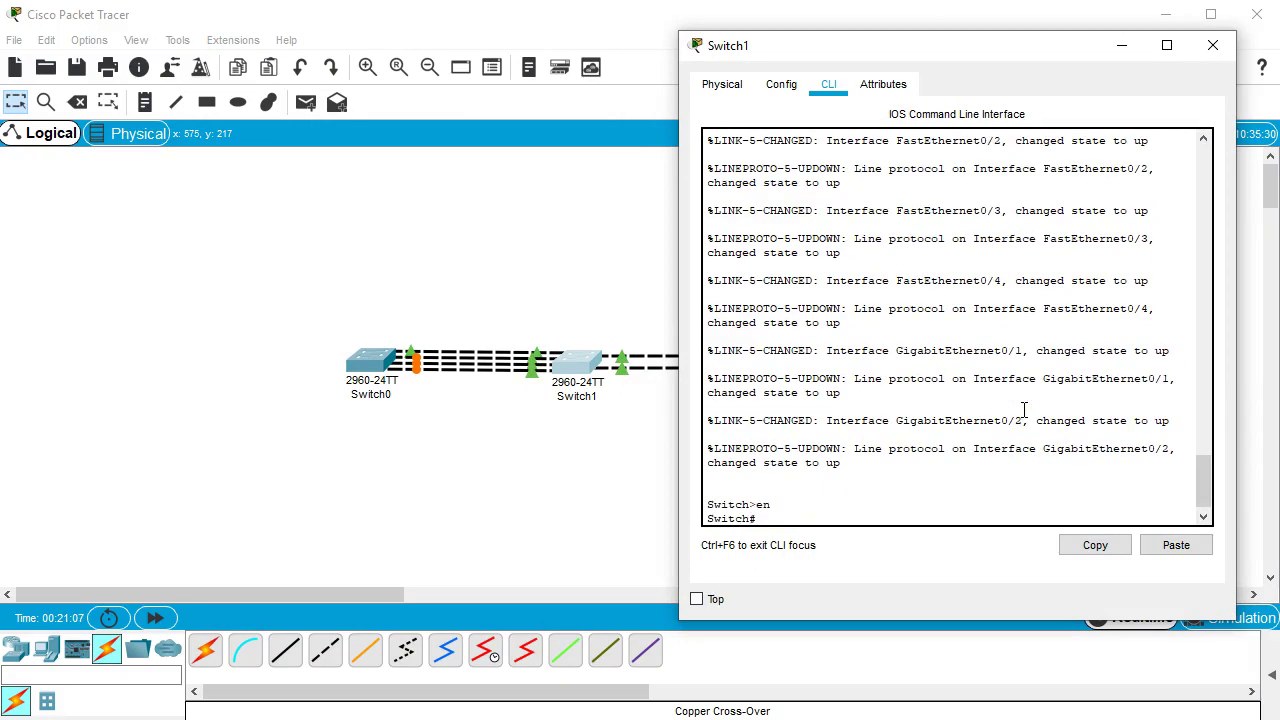
type("conf")
type(" t")
key("Return")
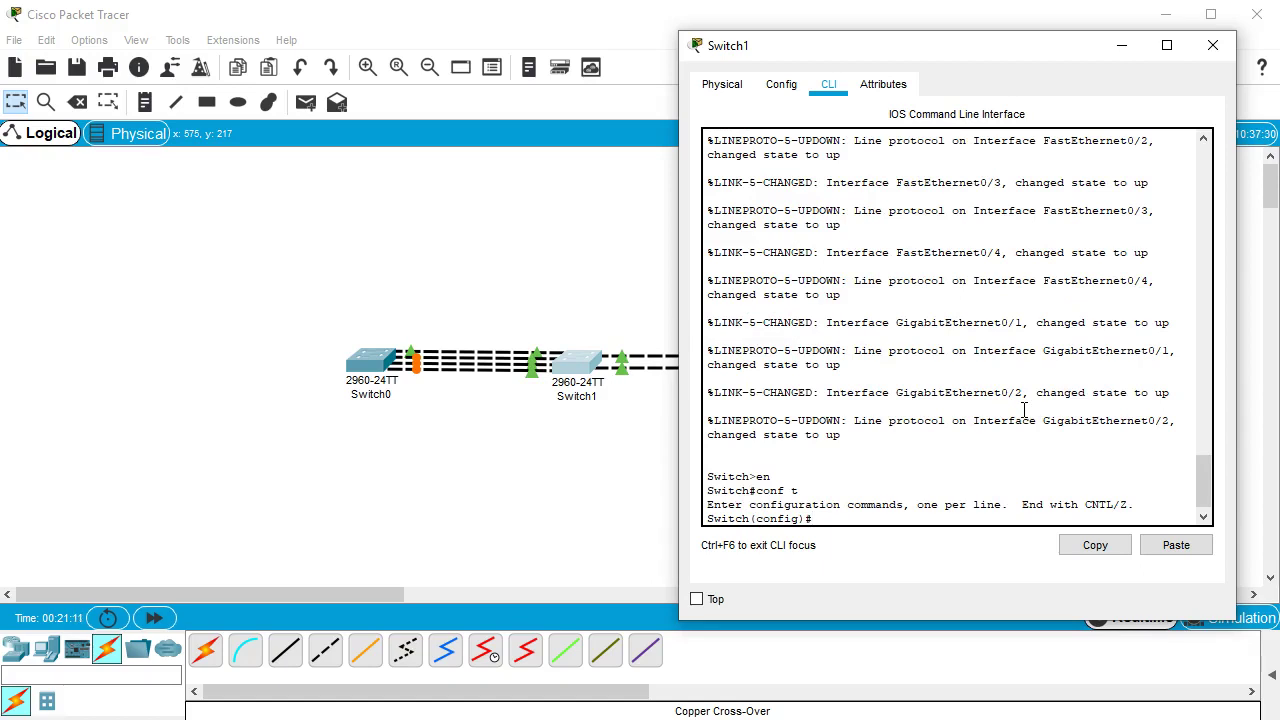
Step: Select fa0/1-4 on Switch1 and add them to channel-group 1 mode passive
type("int range fa0/1-4")
key("Return")
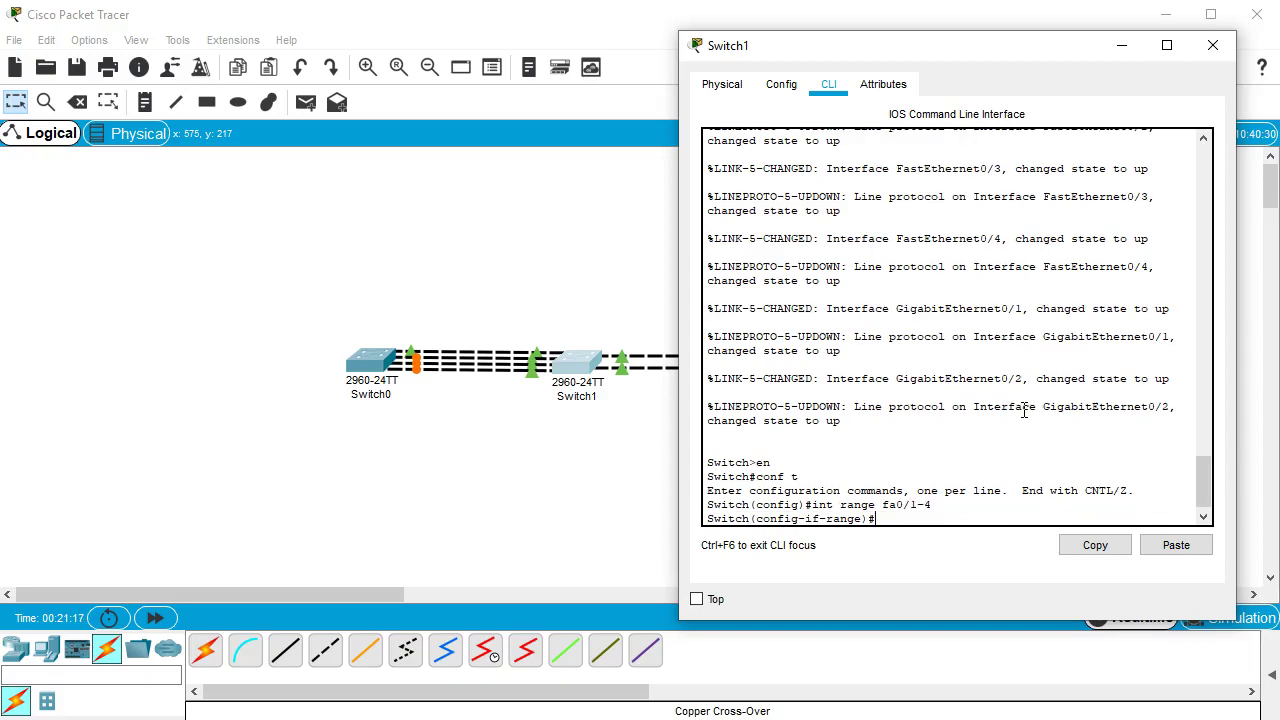
type("channe")
key("Tab")
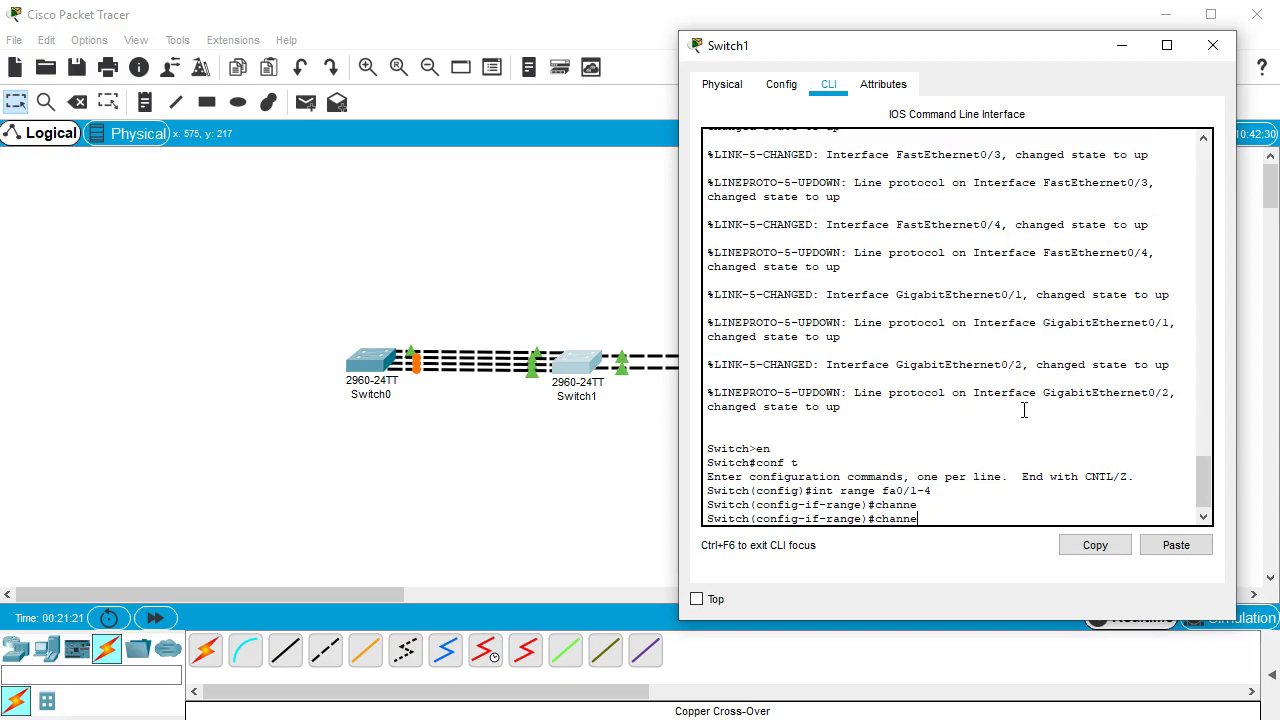
type("l-gr")
key("Tab")
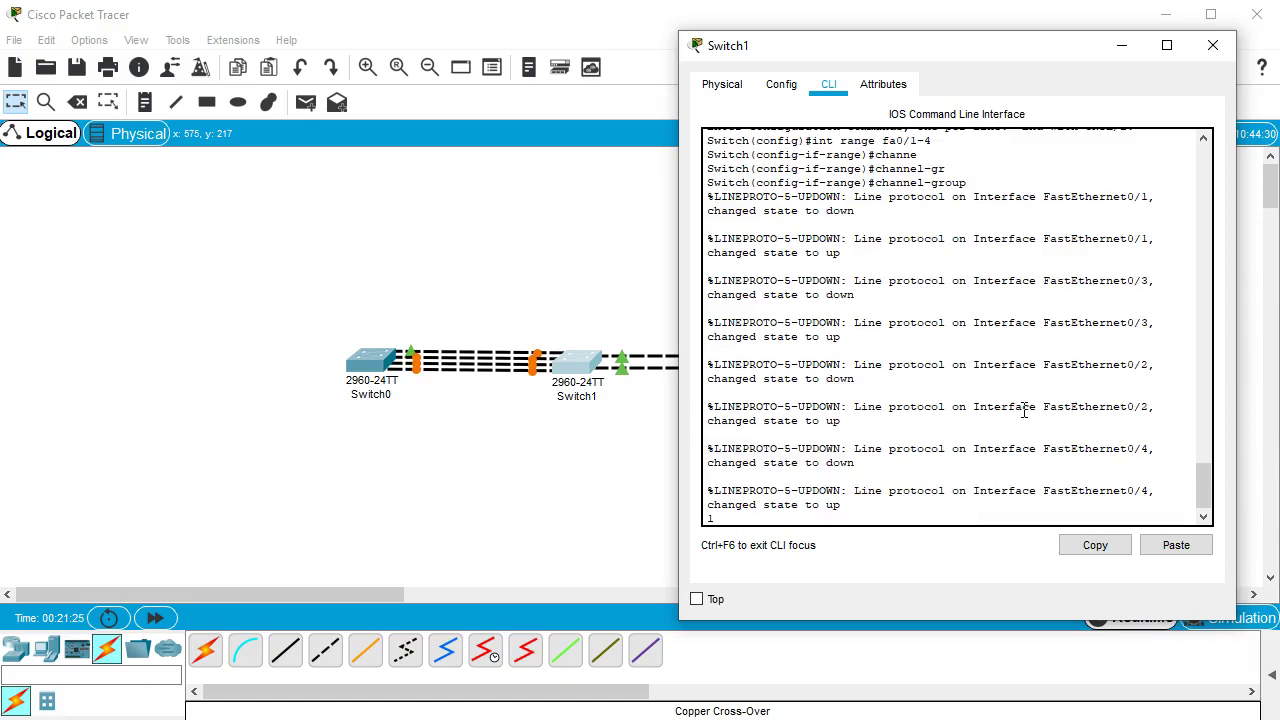
type("1 mode passi")
key("Tab")
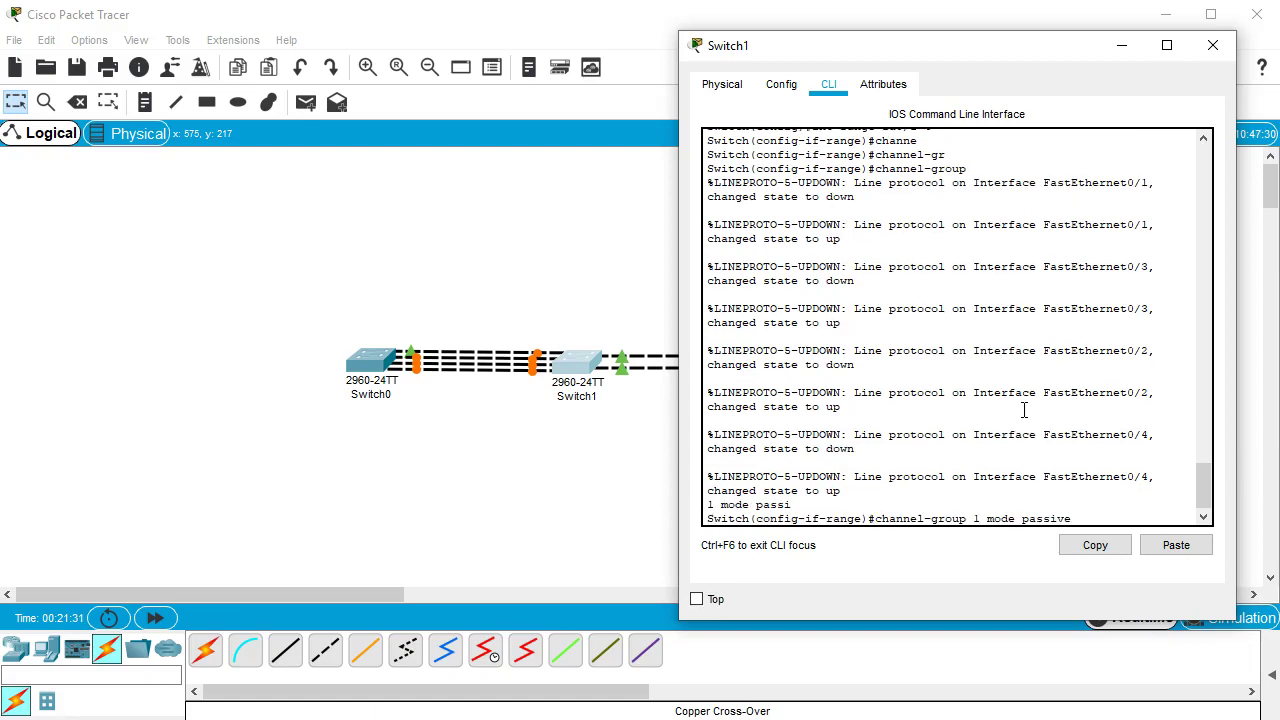
key("Return")
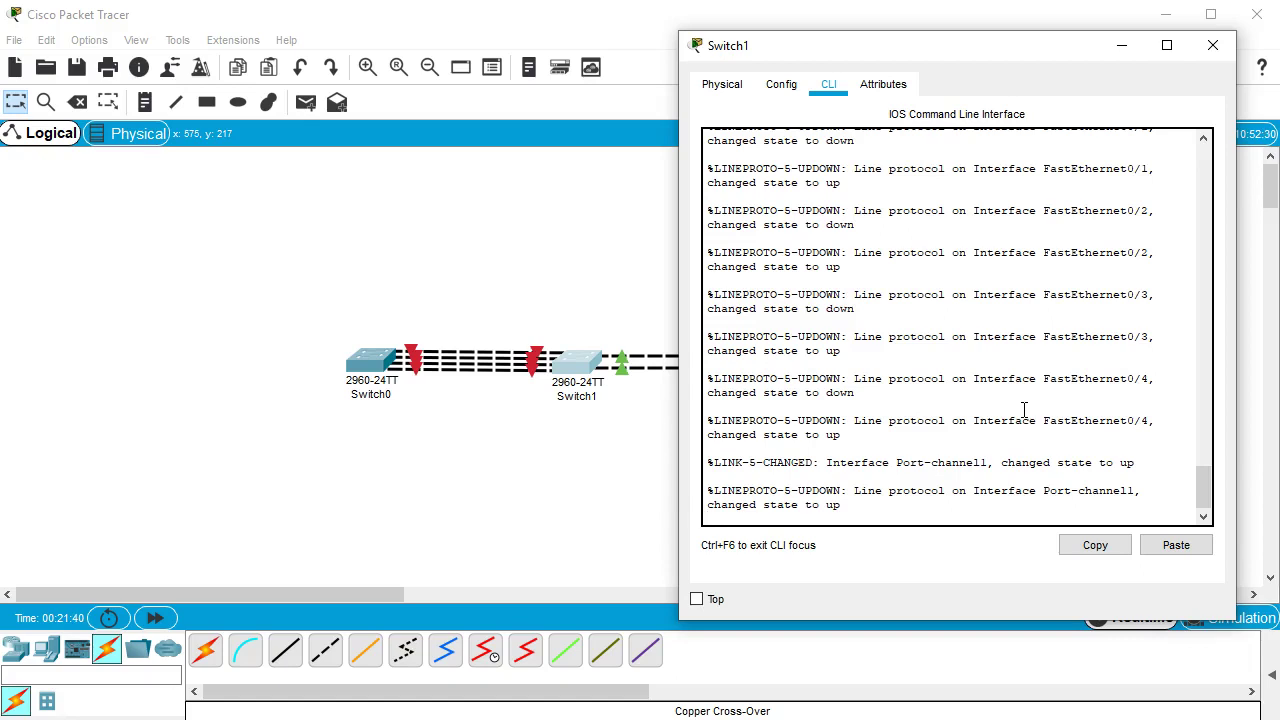
Step: Set Switch1's interface port-channel 1 to switchport mode trunk
type("exit")
key("Return")
type("int ")
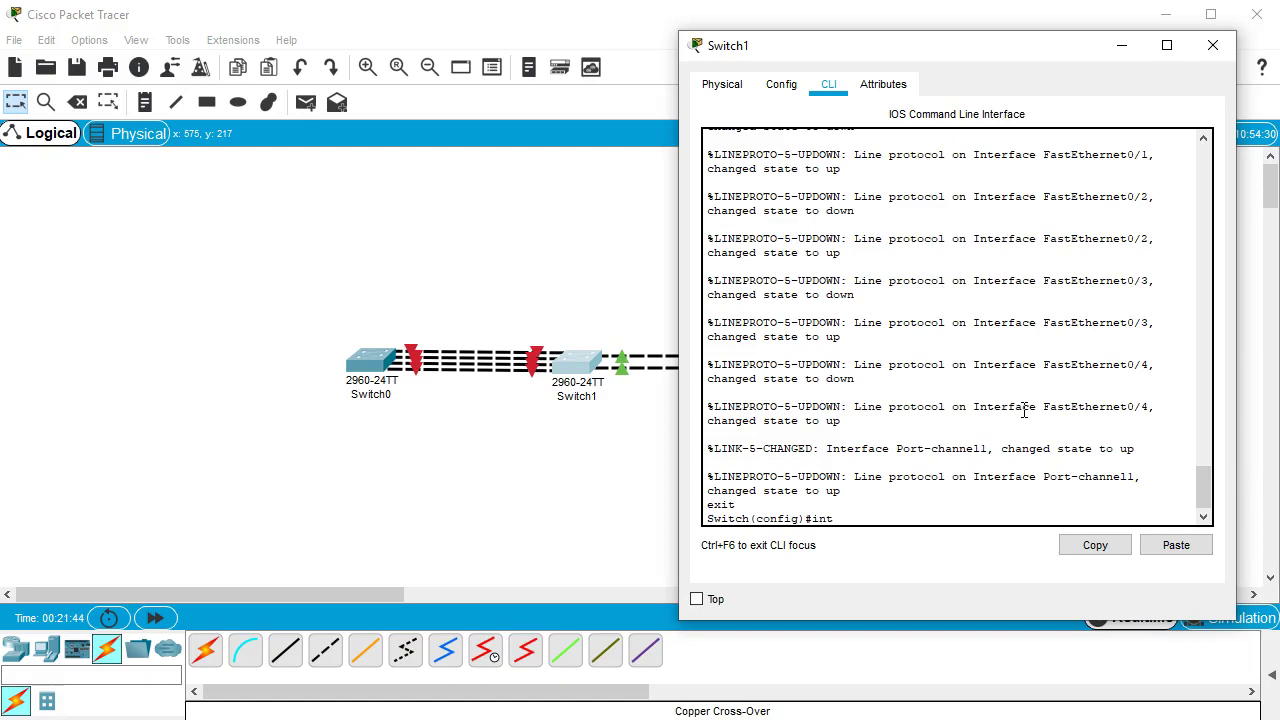
type("port")
key("Tab")
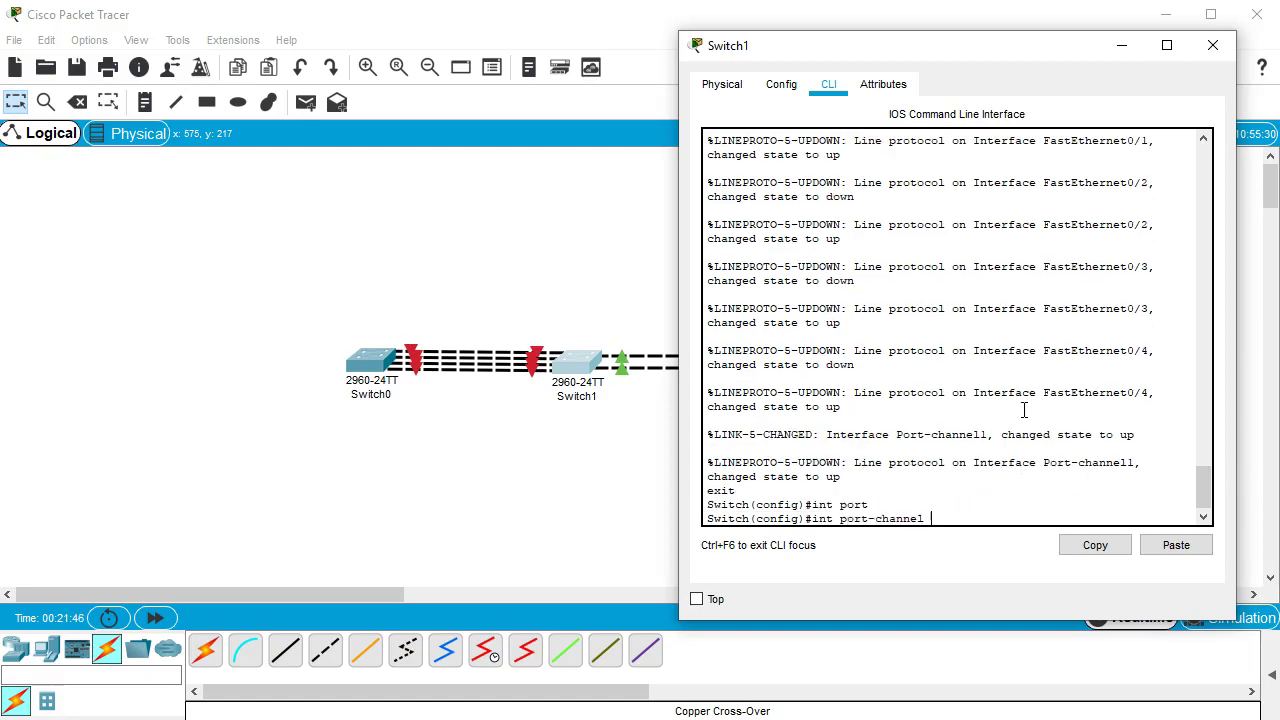
type("1")
key("Return")
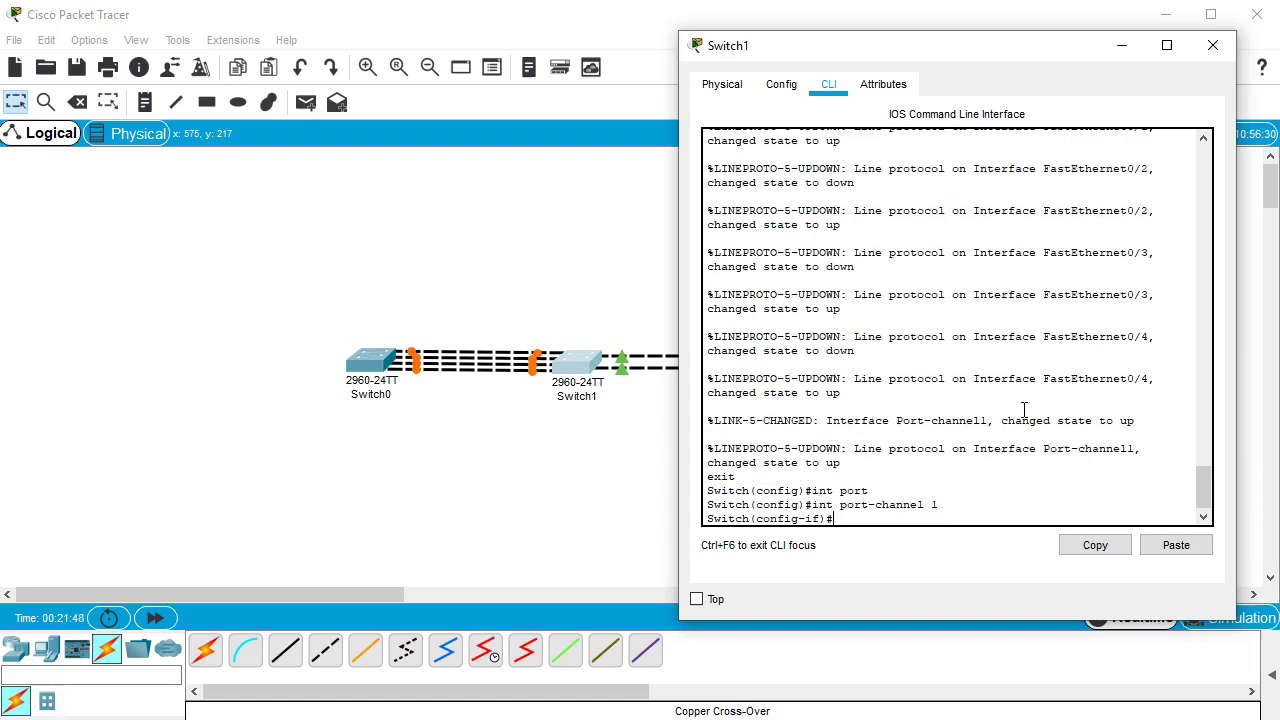
type("swi")
key("Tab")
type("mode trunk")
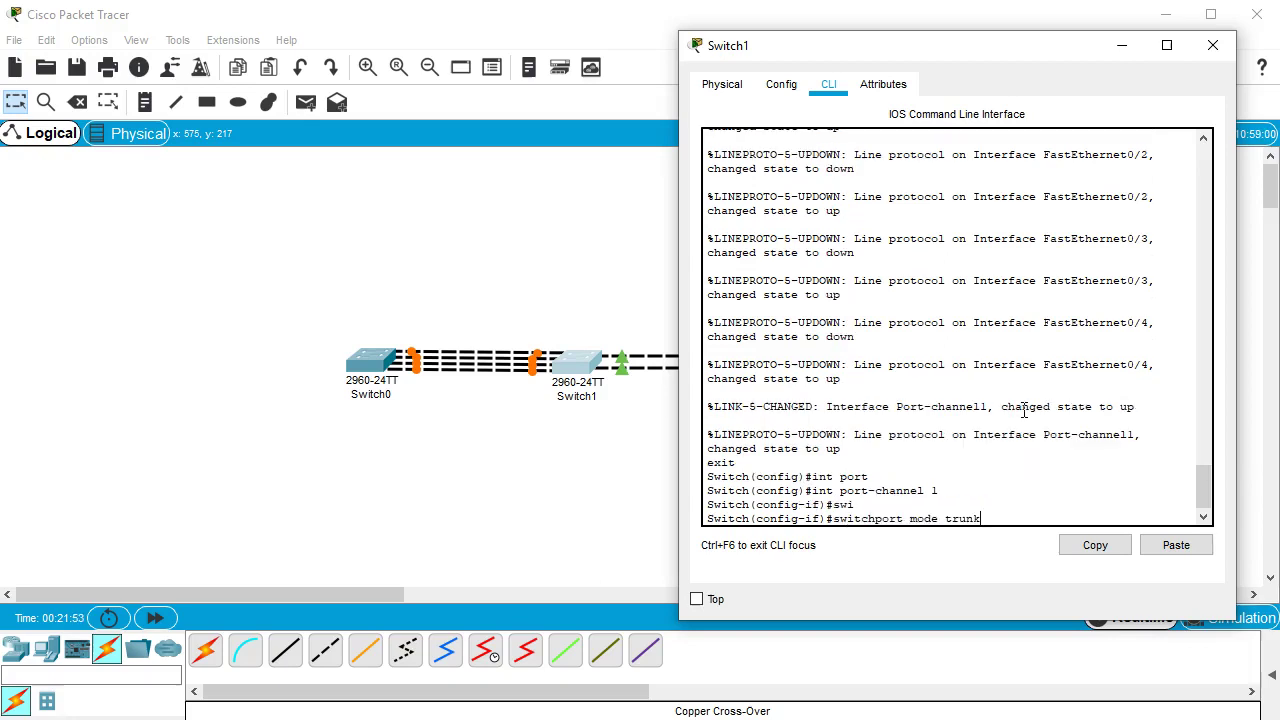
key("Return")
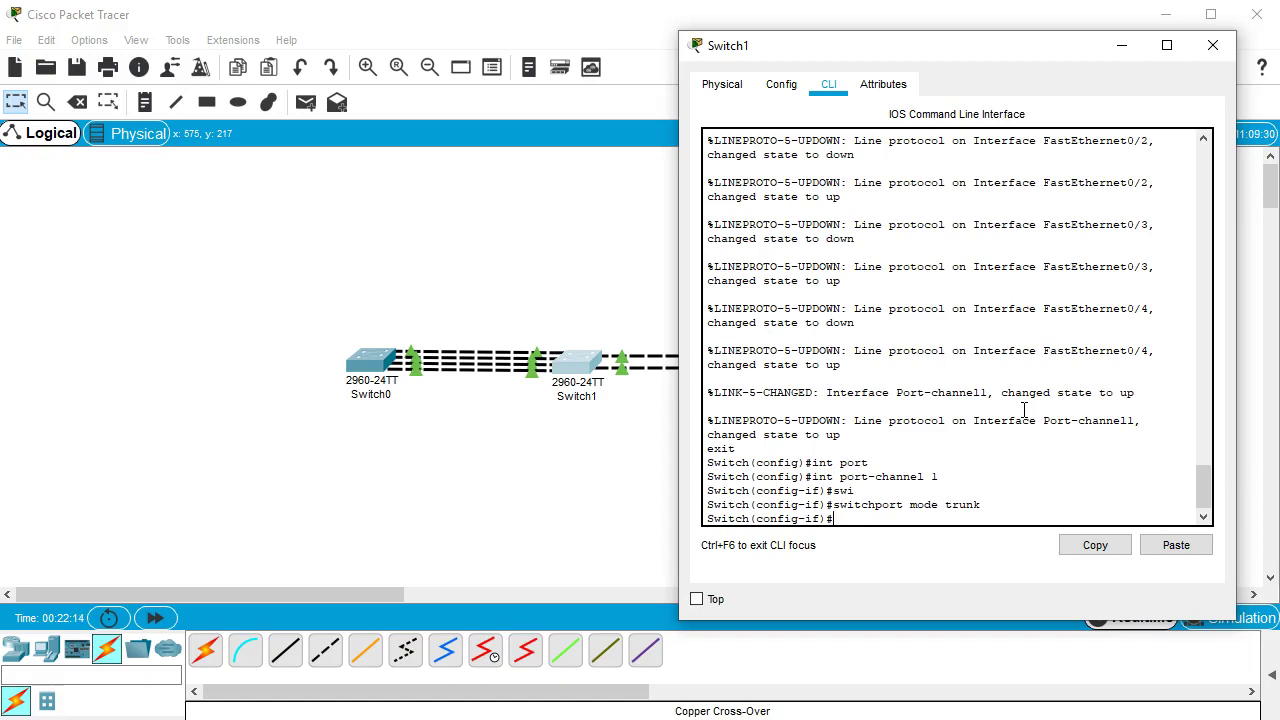
Step: Move the Switch1 console aside, exit, and select interface range g0/1-2
left_click(1077, 540)
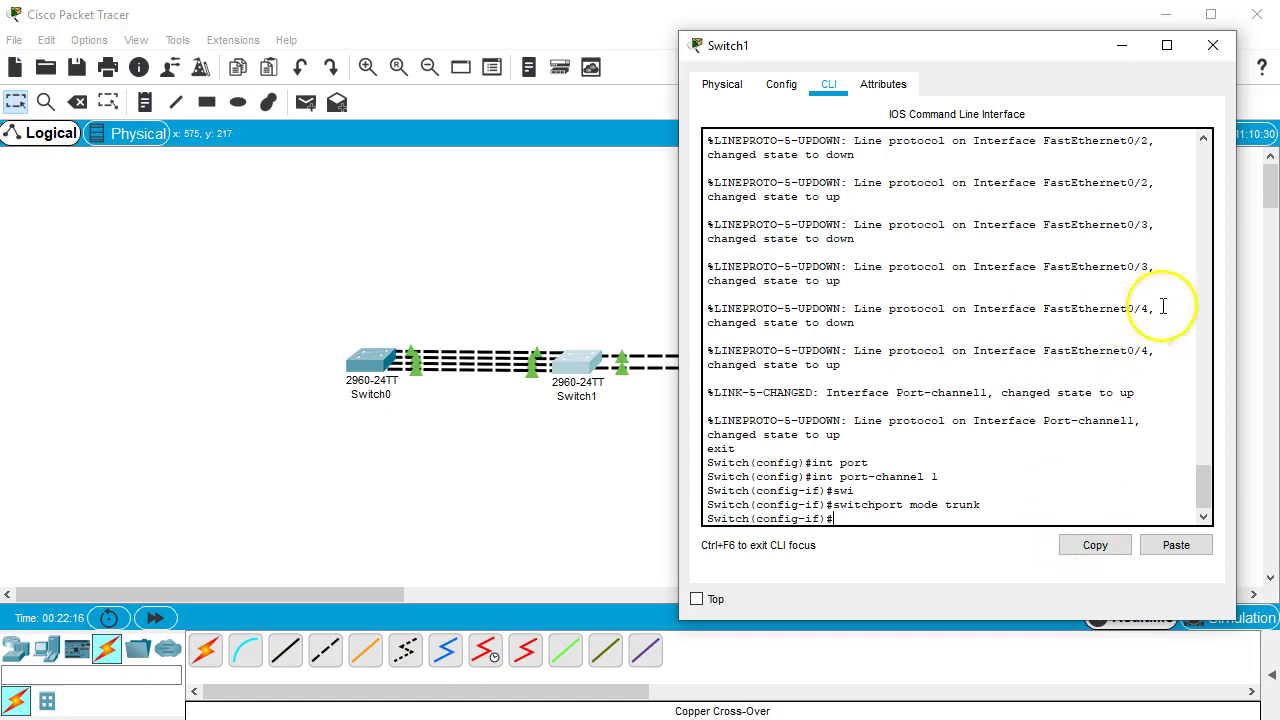
left_click(1215, 52)
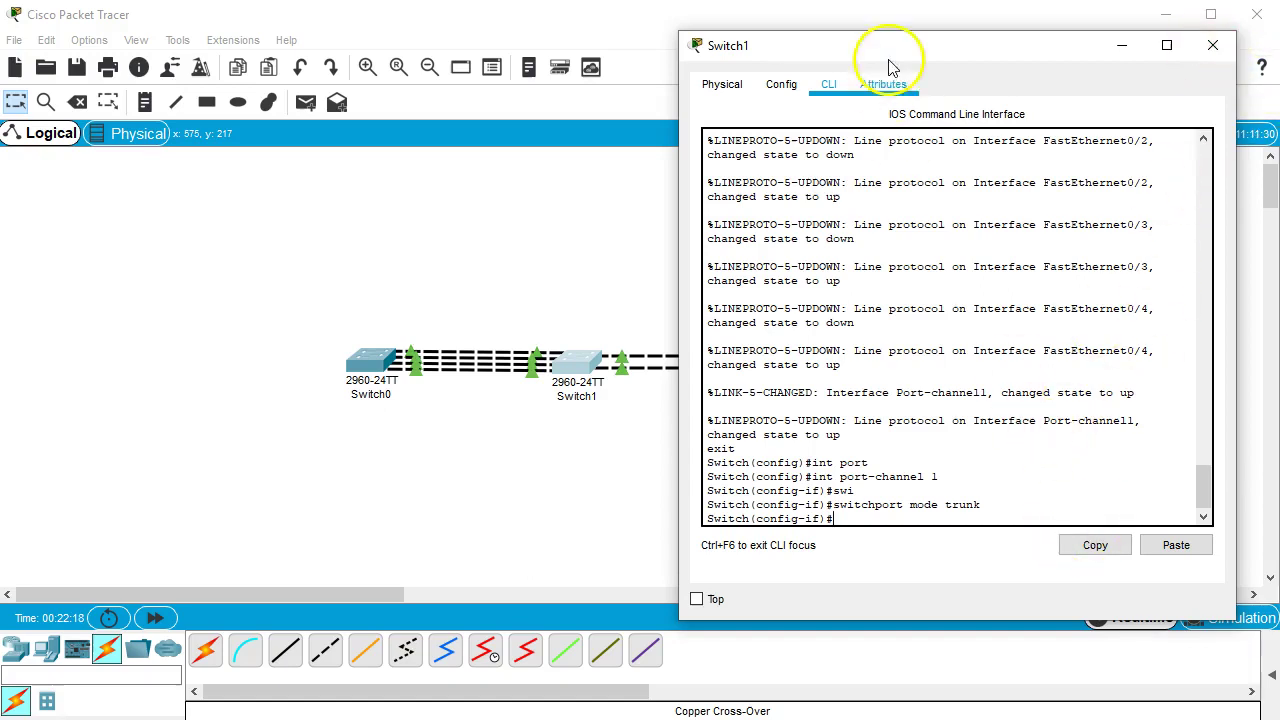
mouse_move(923, 51)
left_mouse_down()
mouse_move(343, 62)
mouse_move(926, 46)
left_mouse_up()
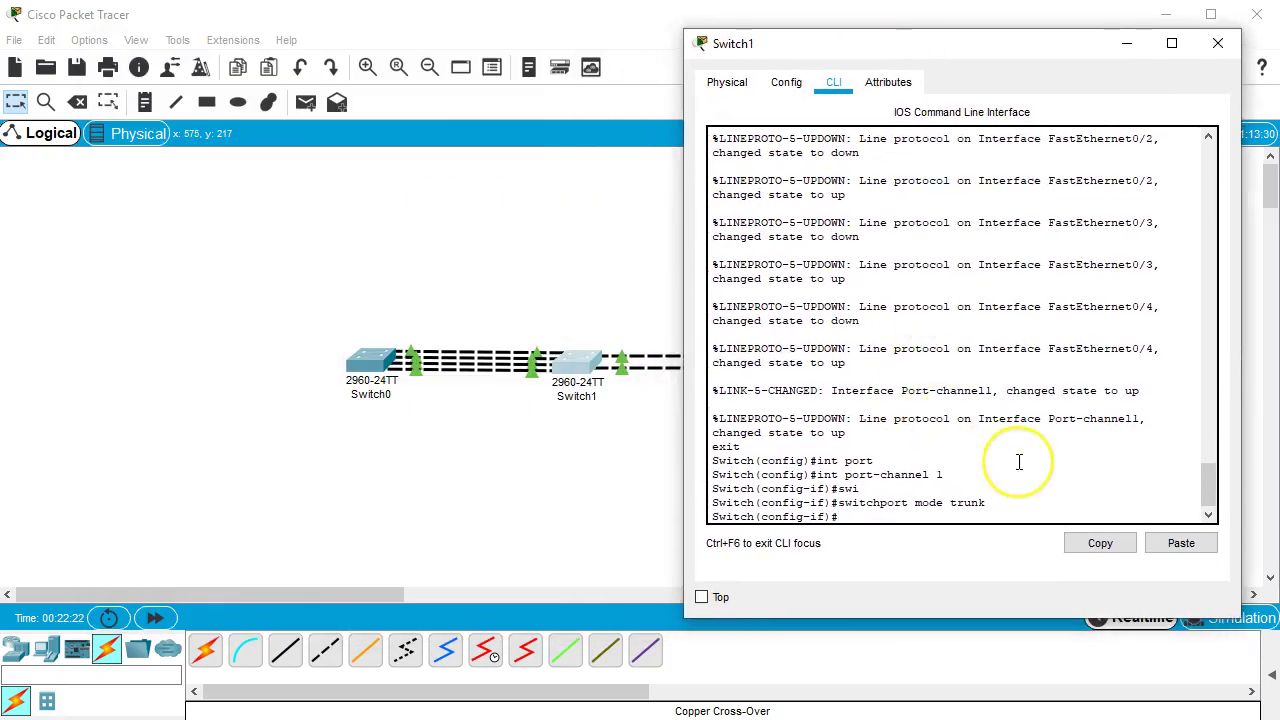
type("exit")
key("Return")
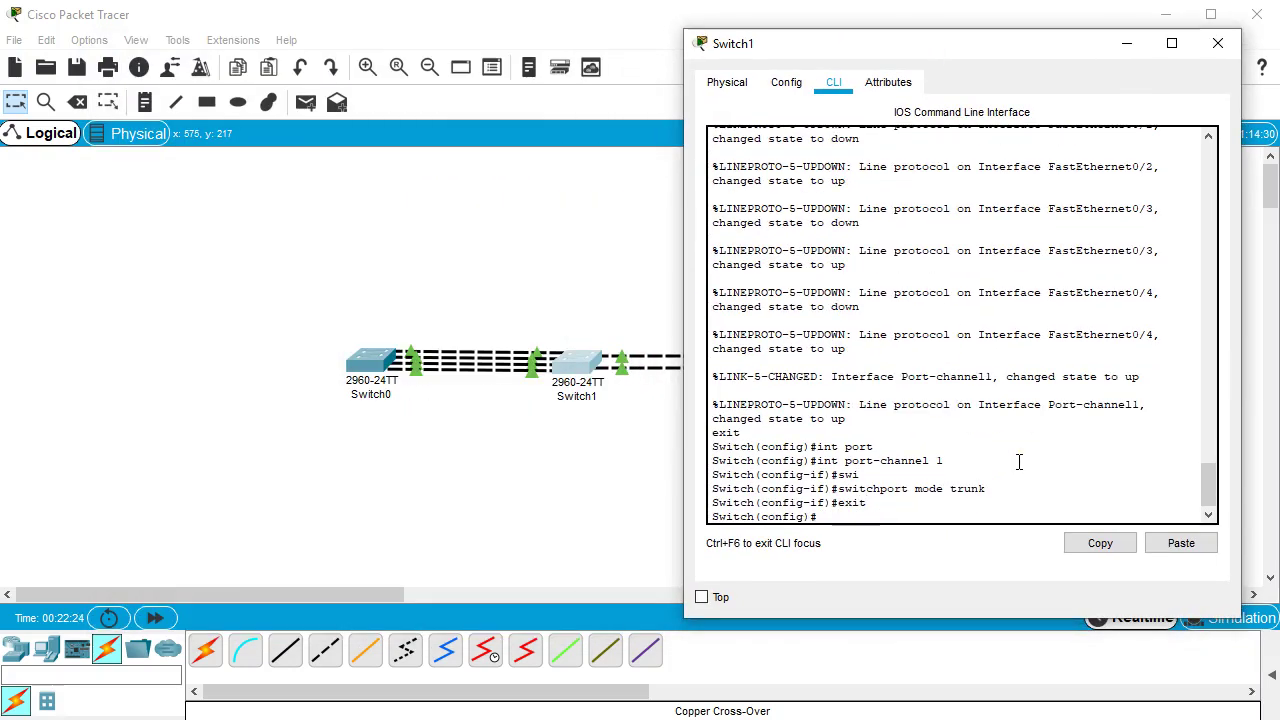
type("int range g0/1-2")
key("Return")
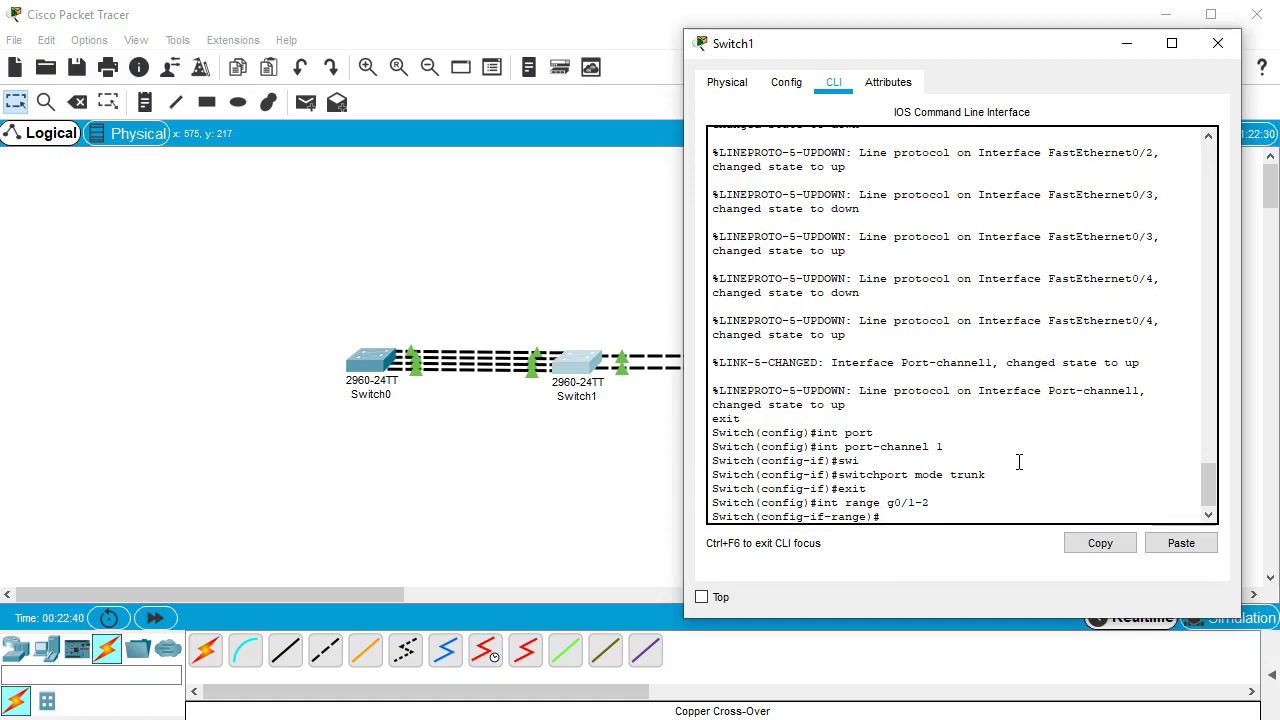
Step: Add Switch1's g0/1-2 to channel-group 2 in PAgP desirable mode
type("channel-g")
key("Tab")
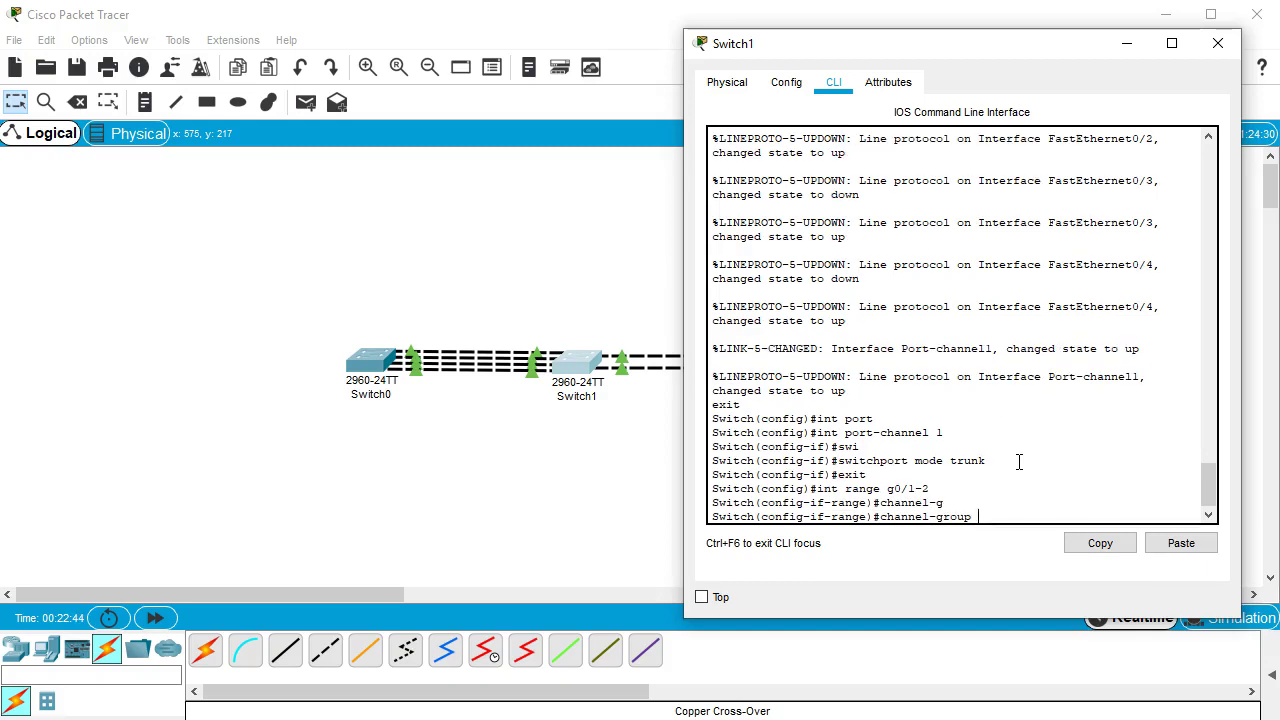
type("2 mode ?")
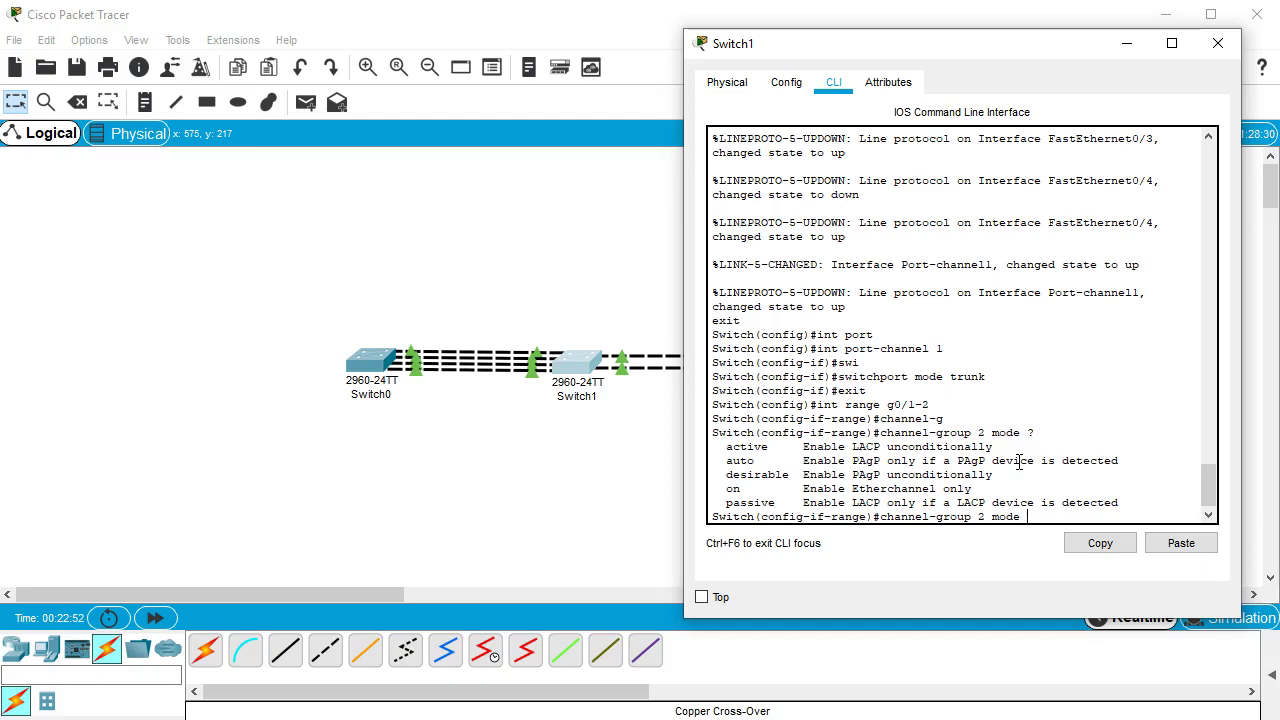
type("desi")
key("Tab")
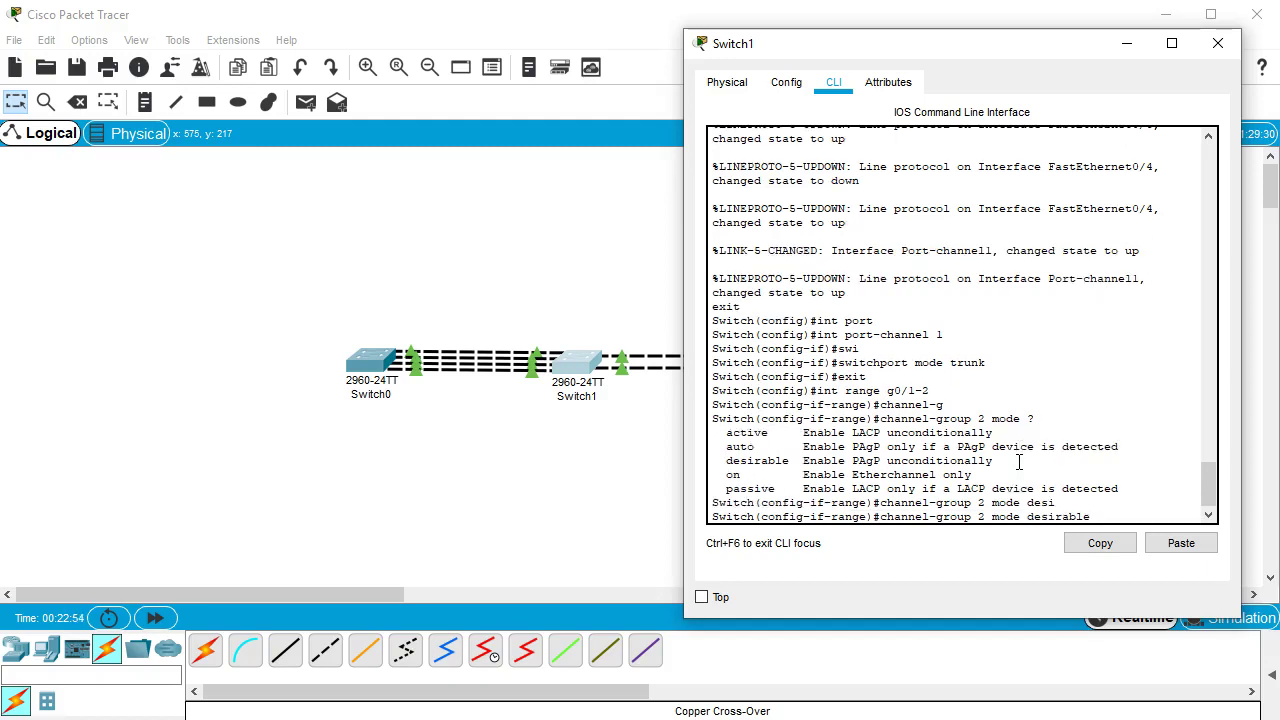
key("Return")
key("Return")
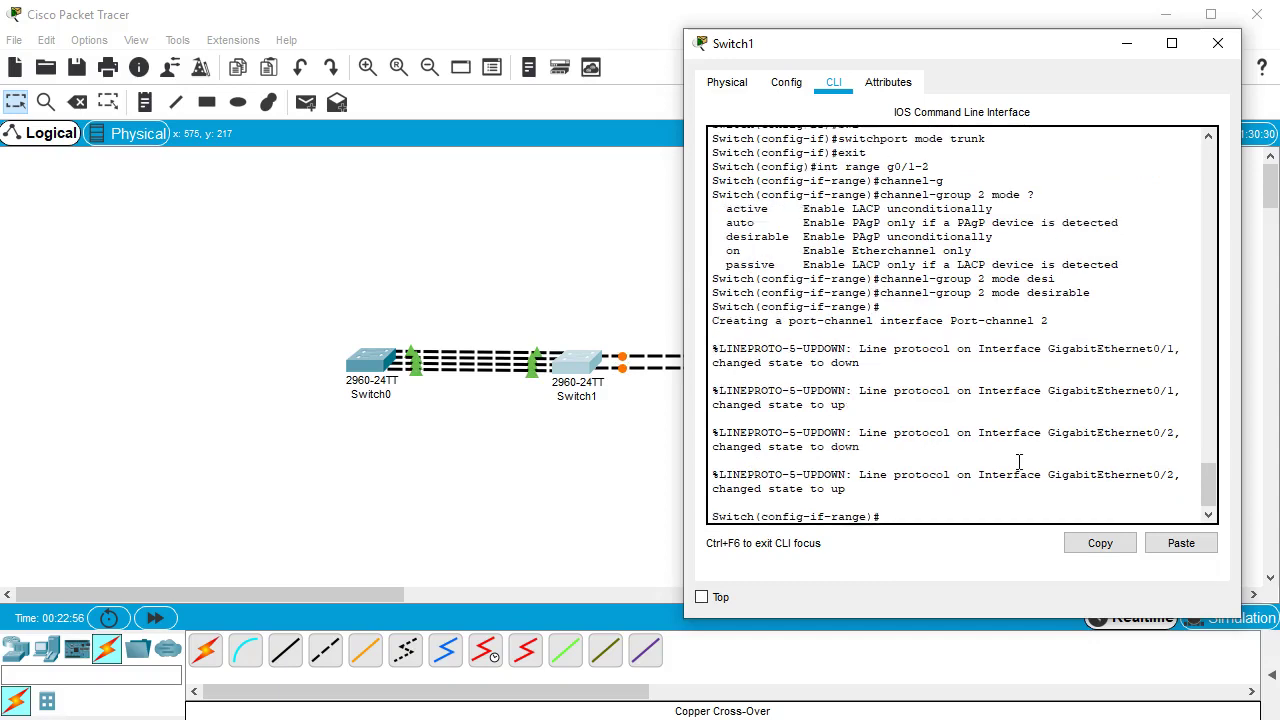
Step: Exit the range, then set Switch1's interface port-channel 2 to switchport mode trunk
type("exit")
key("Return")
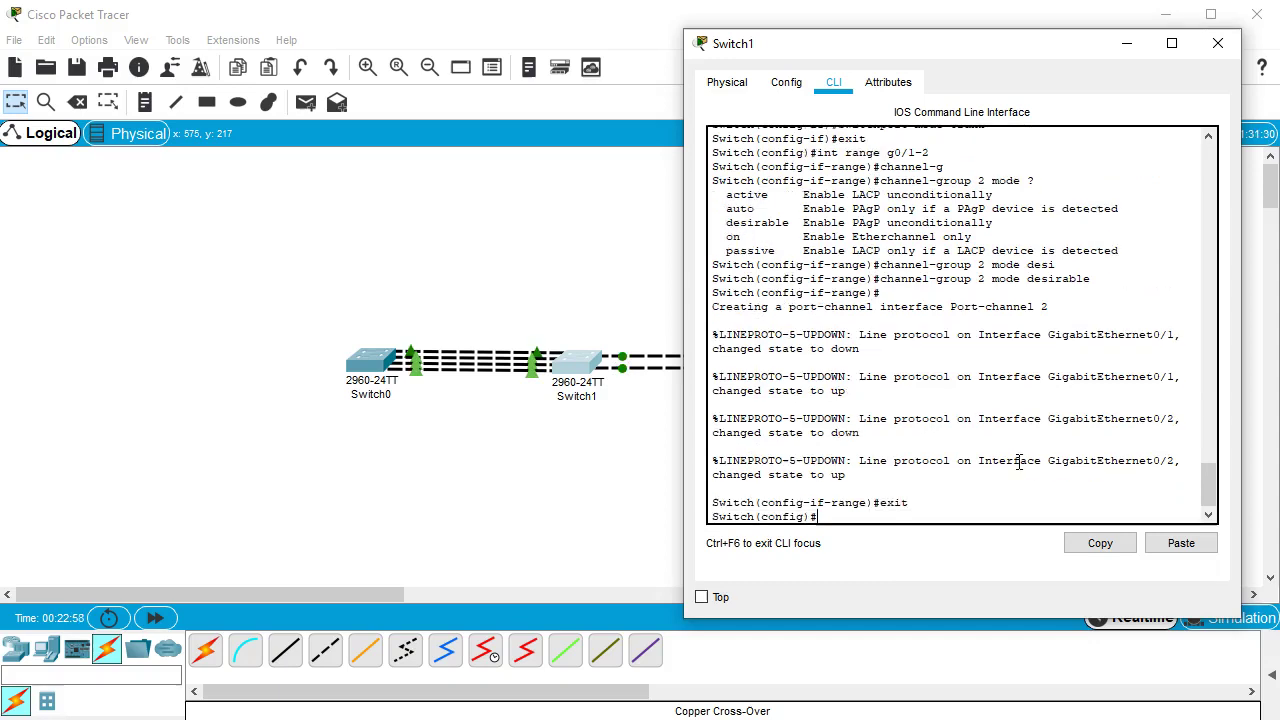
type("int ")
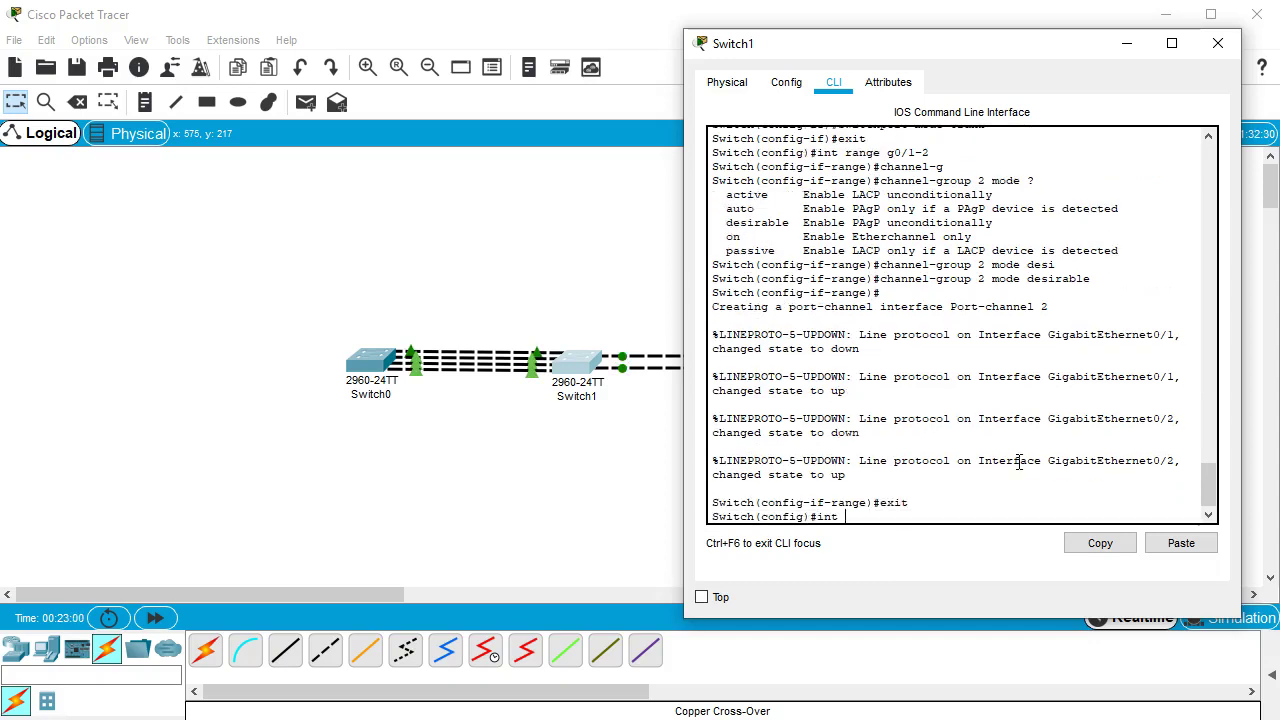
type("port")
key("Tab")
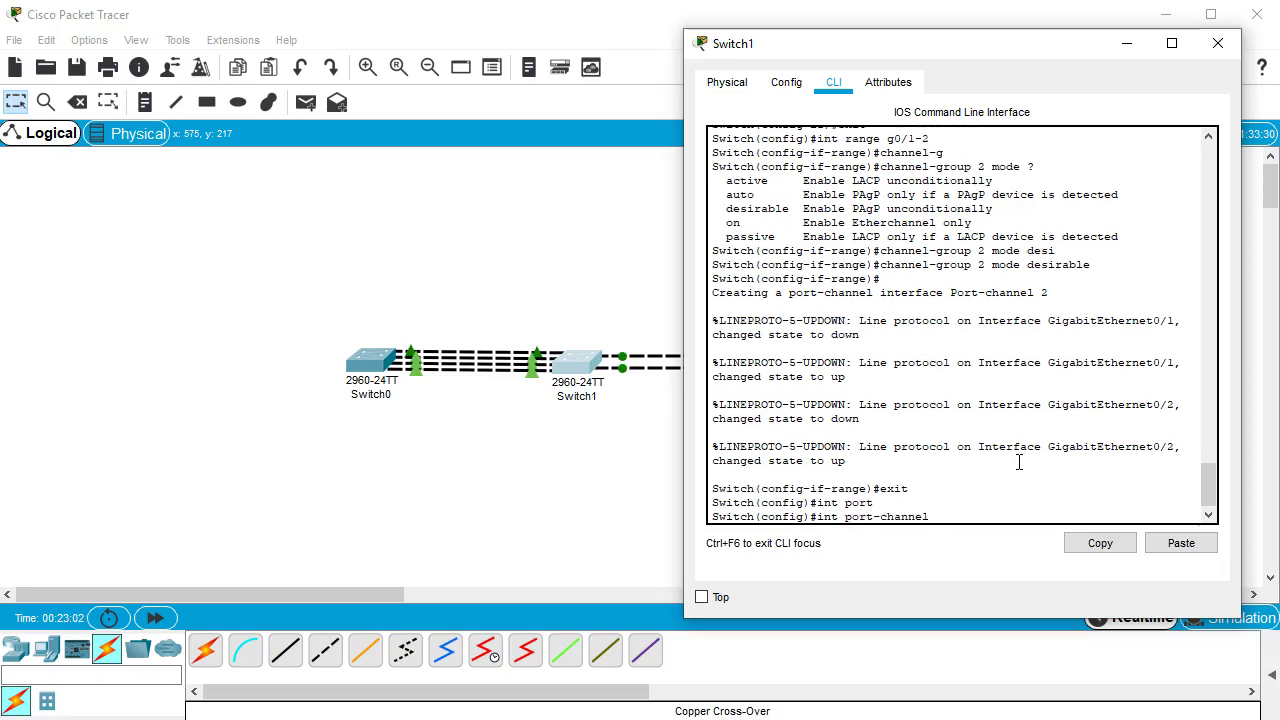
type("2")
key("Return")
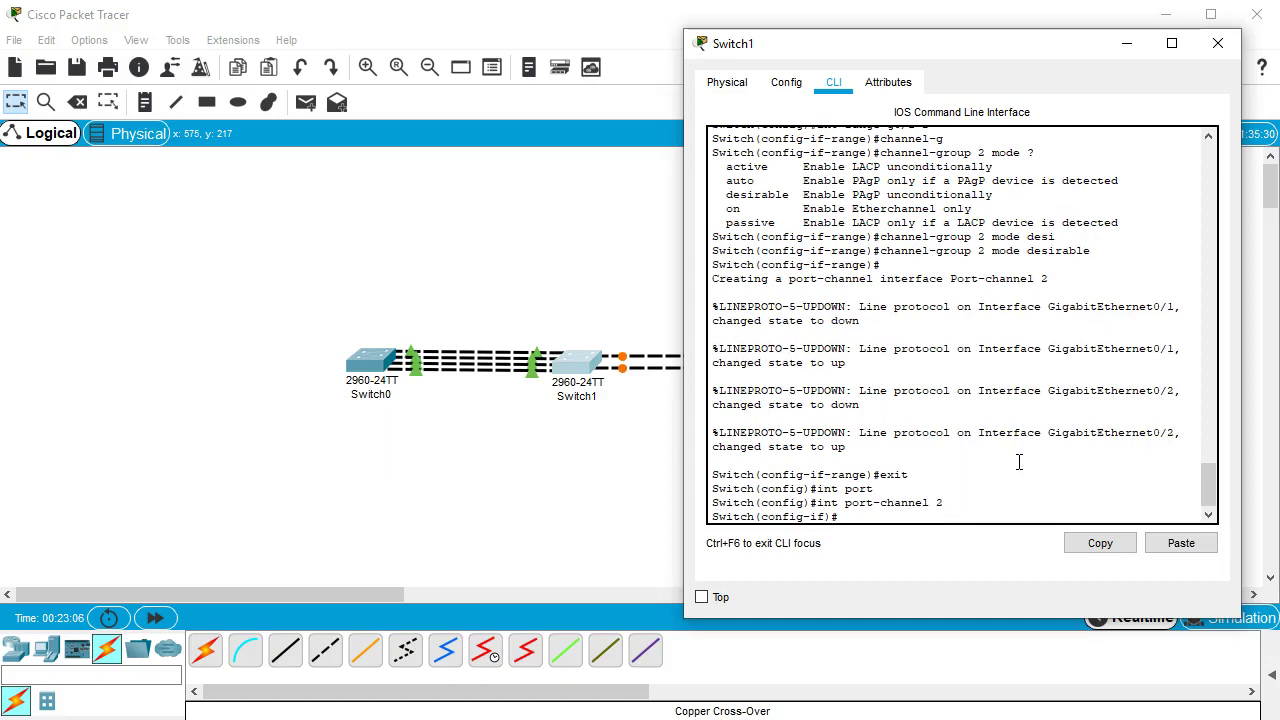
type("swi")
key("Tab")
type("m")
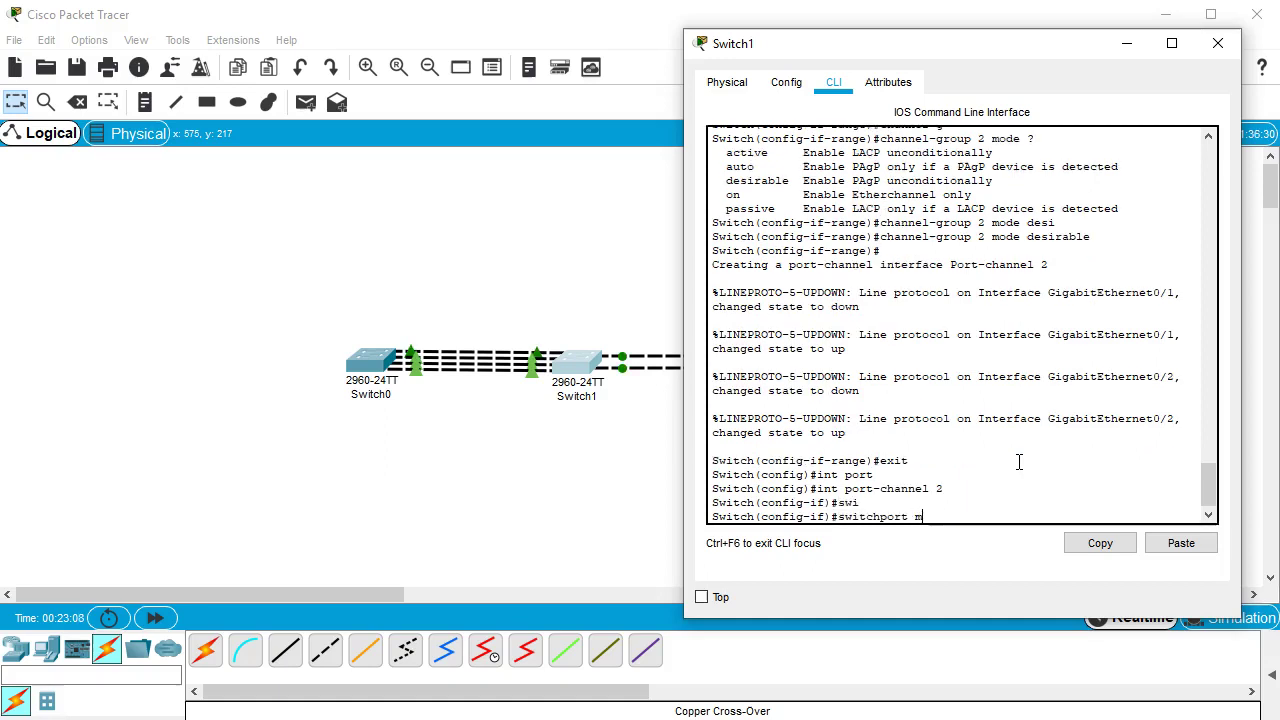
type("ode trunk")
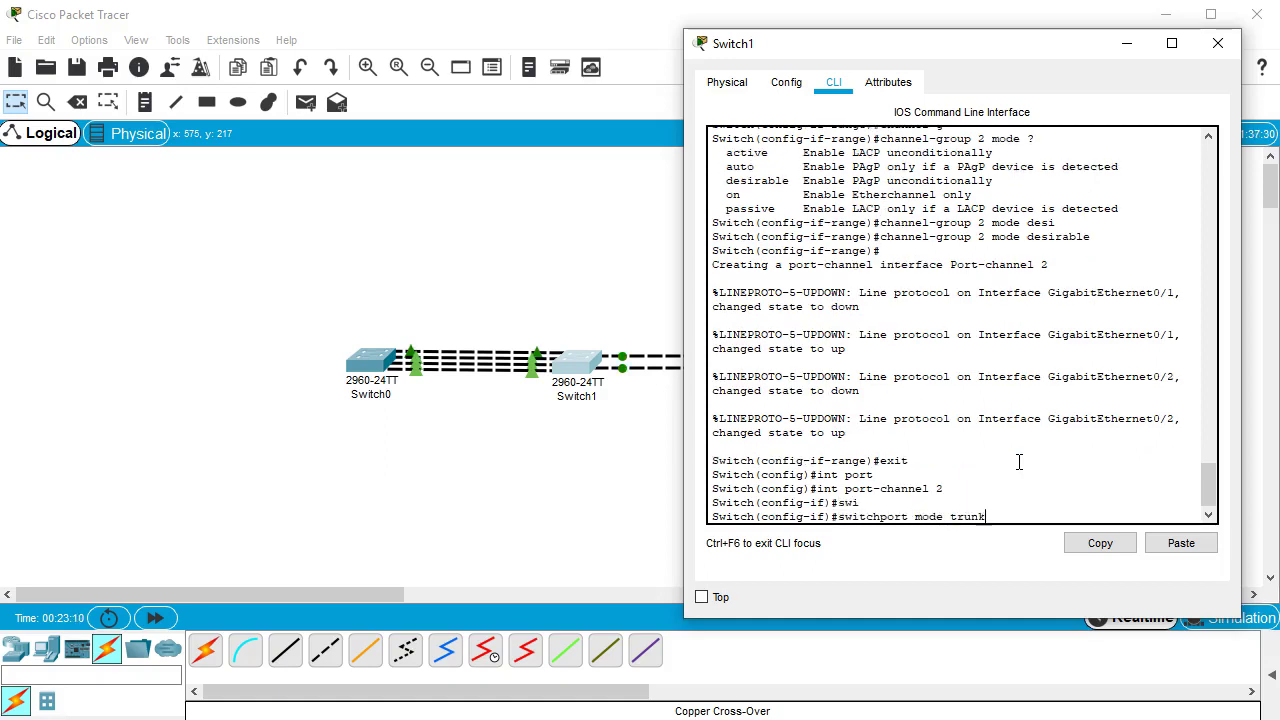
key("Tab")
key("Return")
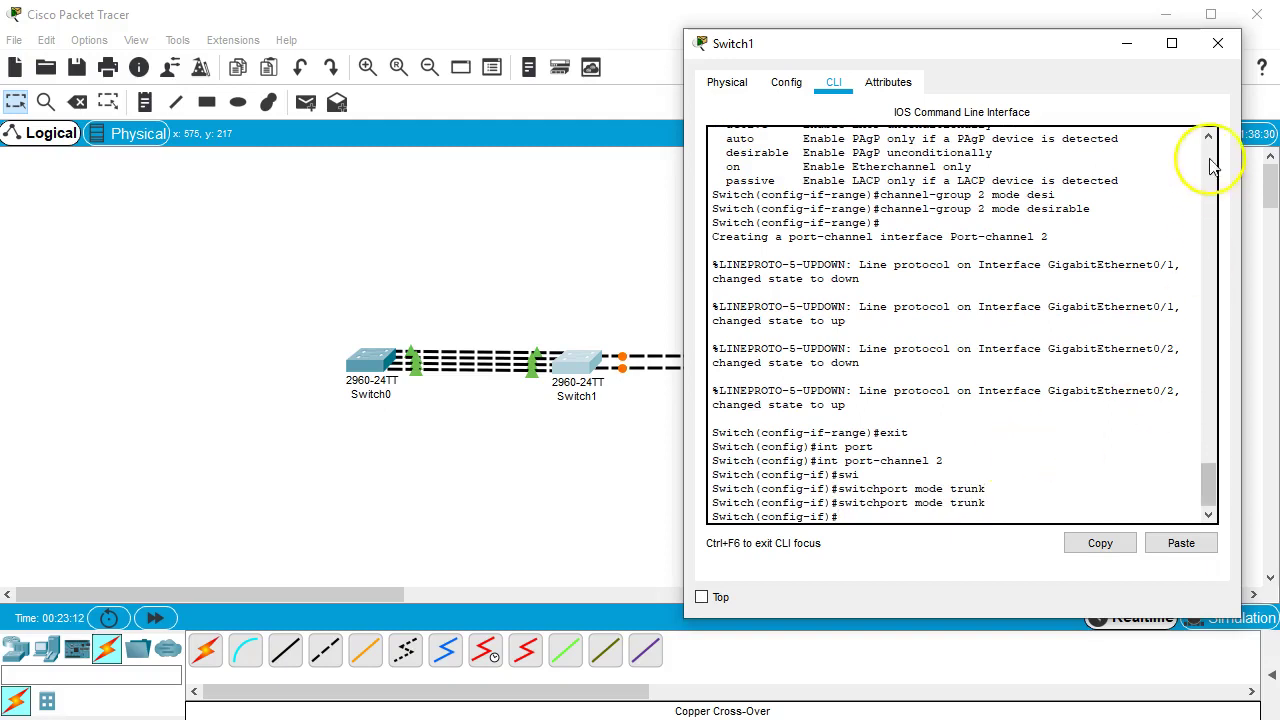
Step: Close Switch1's window and open Switch2's CLI tab
left_click(1213, 50)
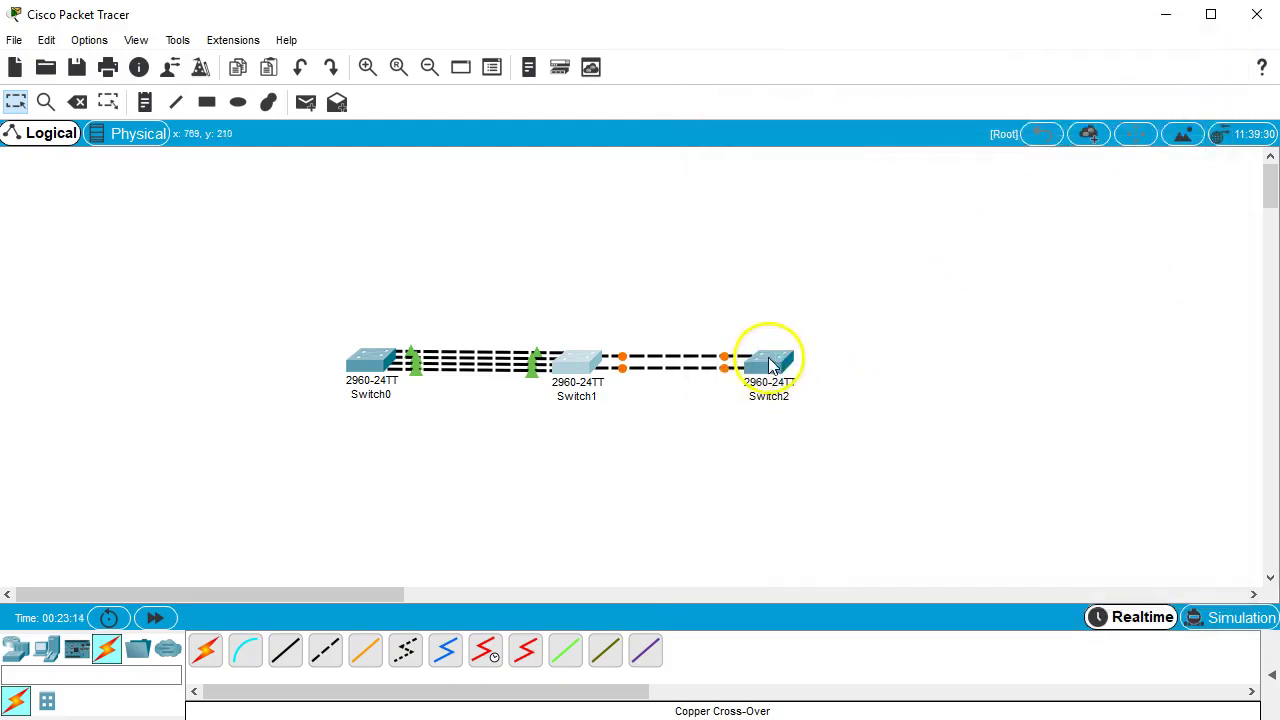
left_click(766, 364)
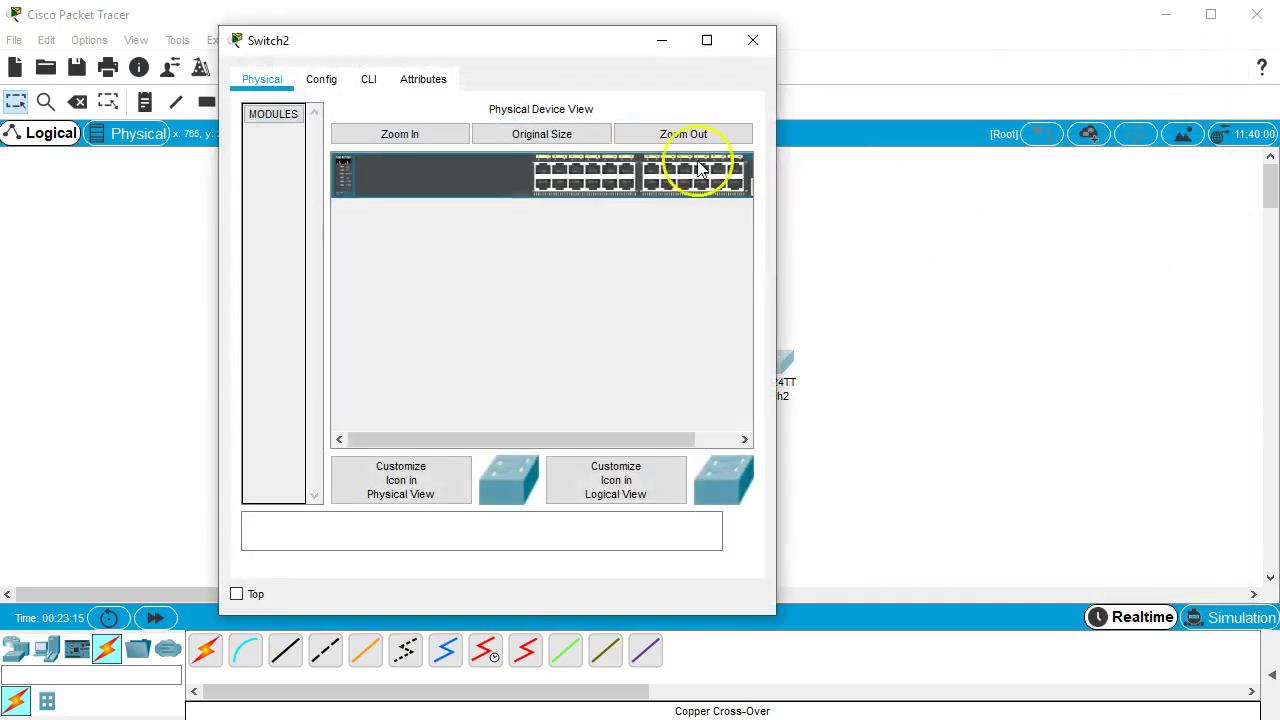
left_click(366, 80)
left_click_drag(473, 45, 346, 38)
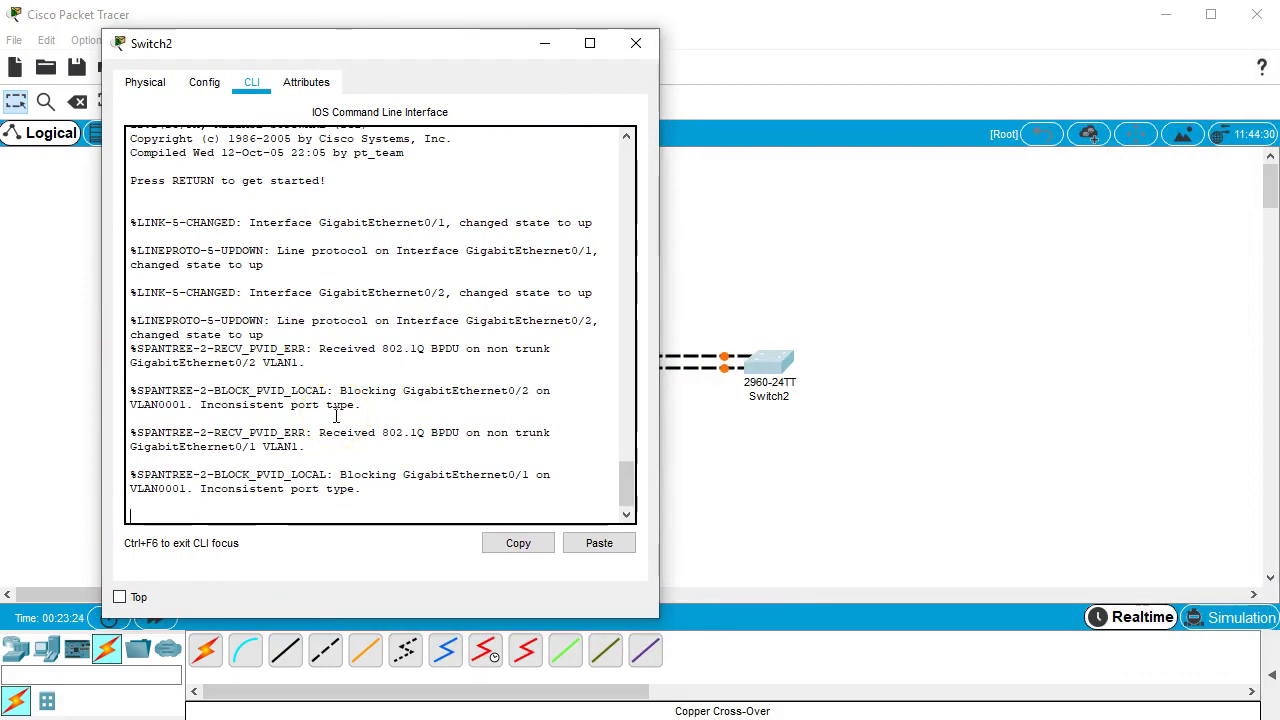
Step: On Switch2, enter privileged and global configuration mode and select interface range g0/1-2
key("Return")
type("e")
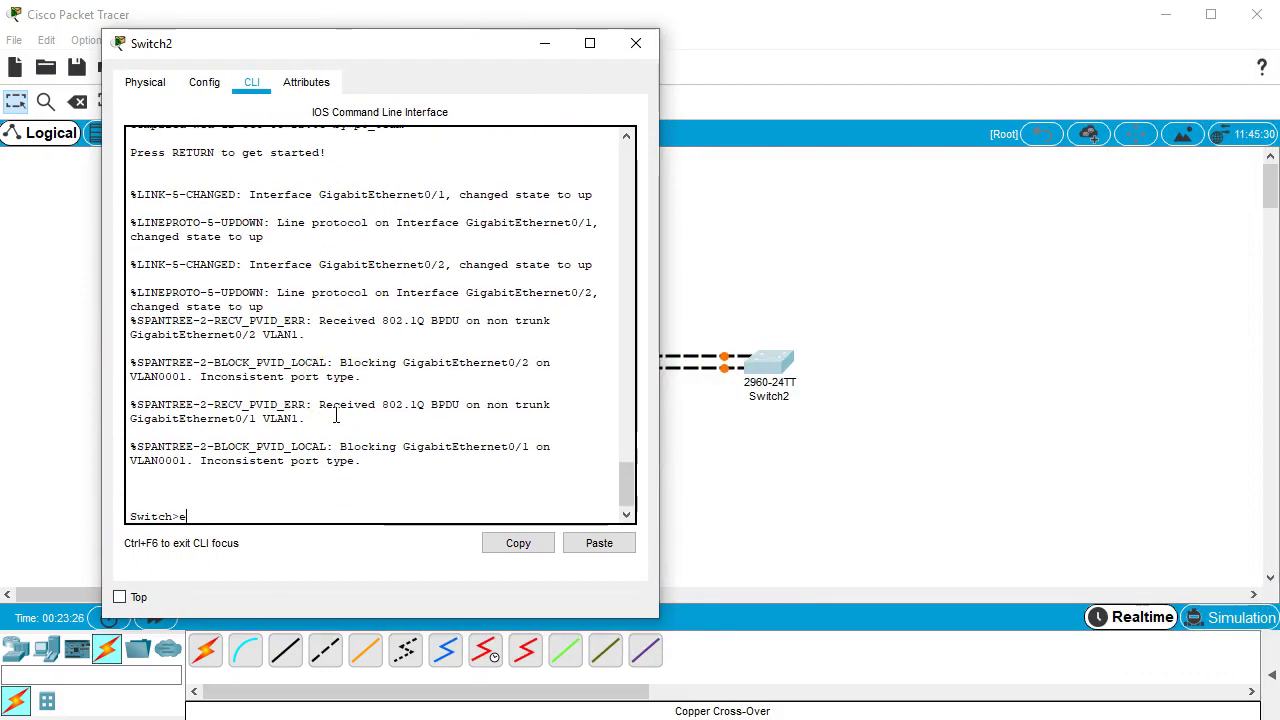
type("n")
key("Return")
type("conf t")
key("Return")
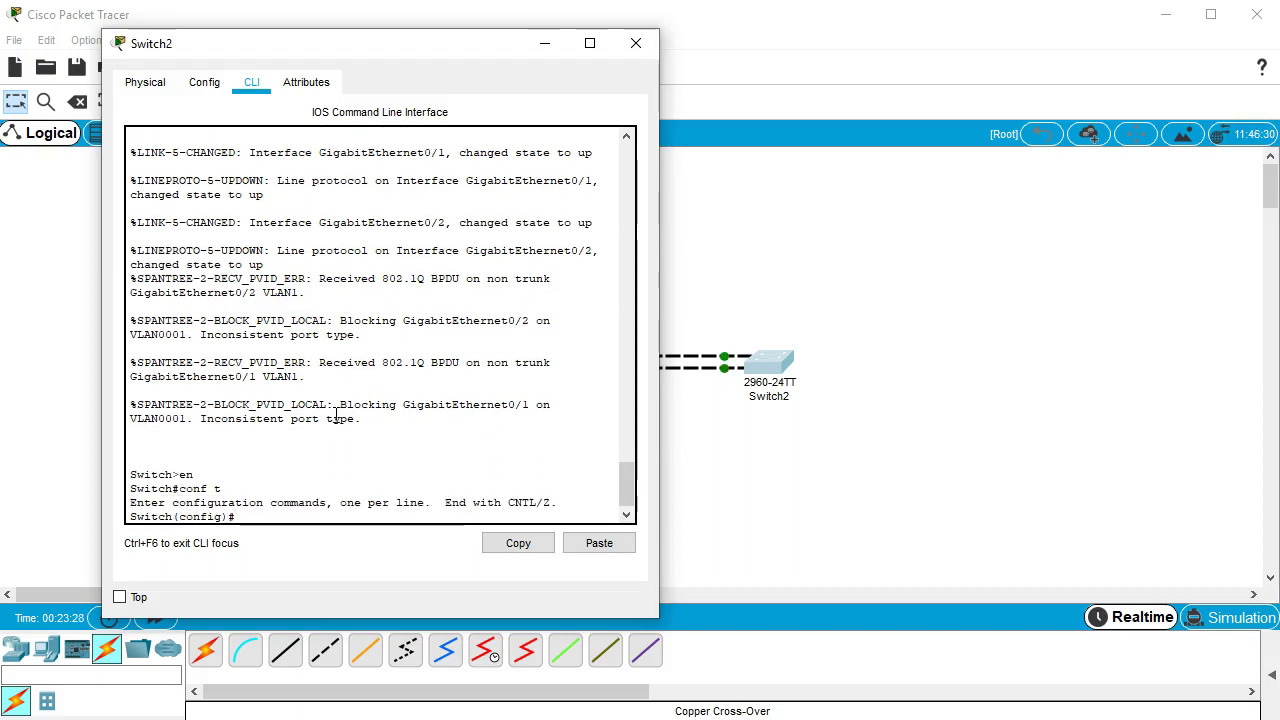
type("int range g0")
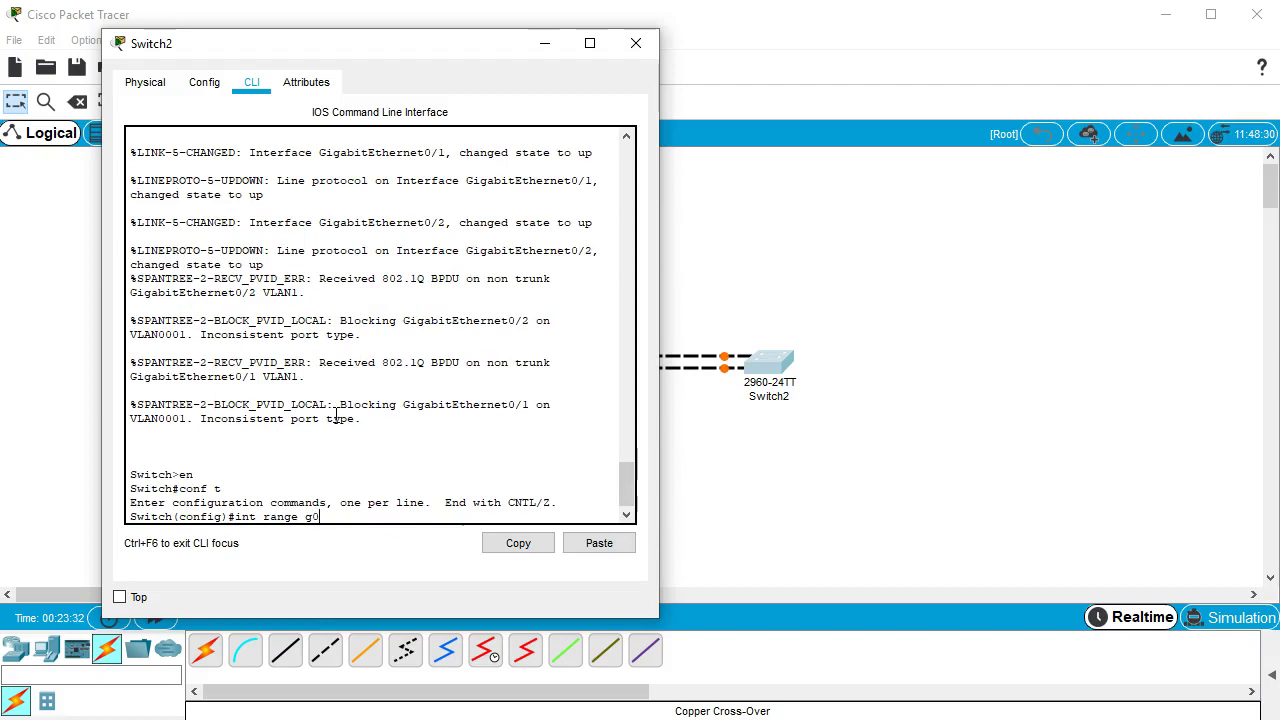
type("/1-2")
key("Return")
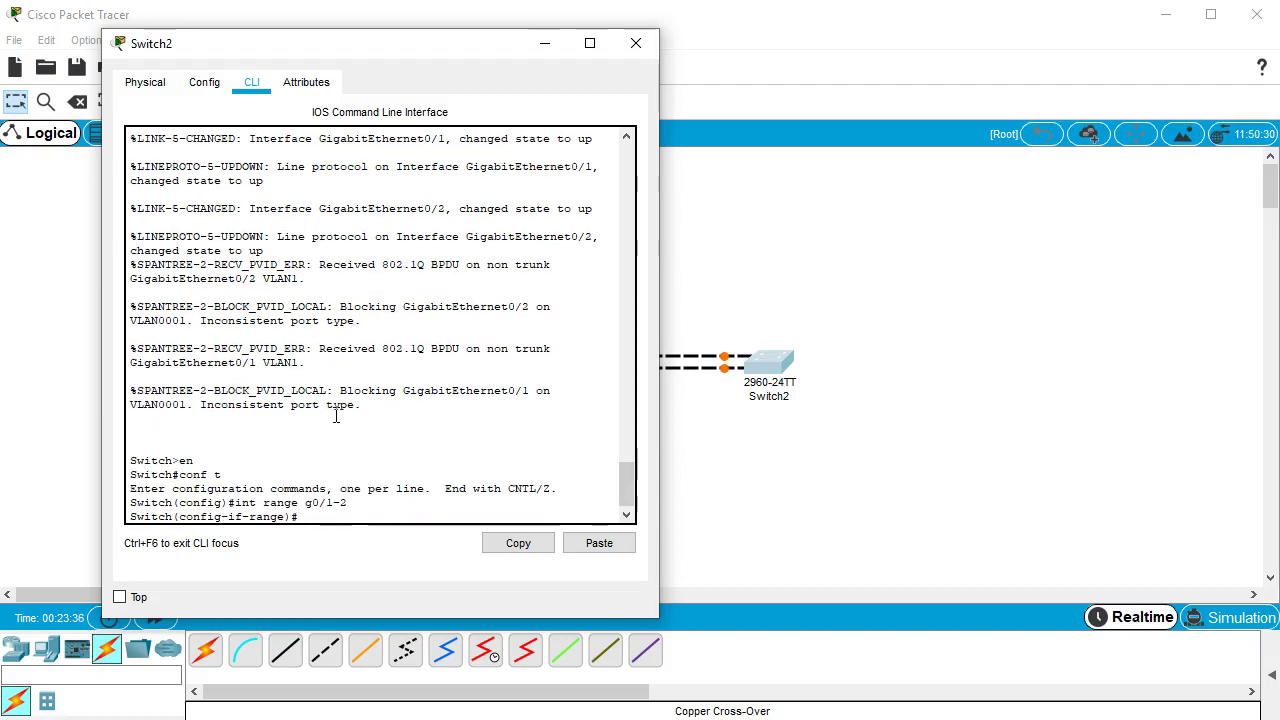
Step: Add g0/1-2 to channel-group 2 mode auto (PAgP) and exit the range
type("channe")
key("Tab")
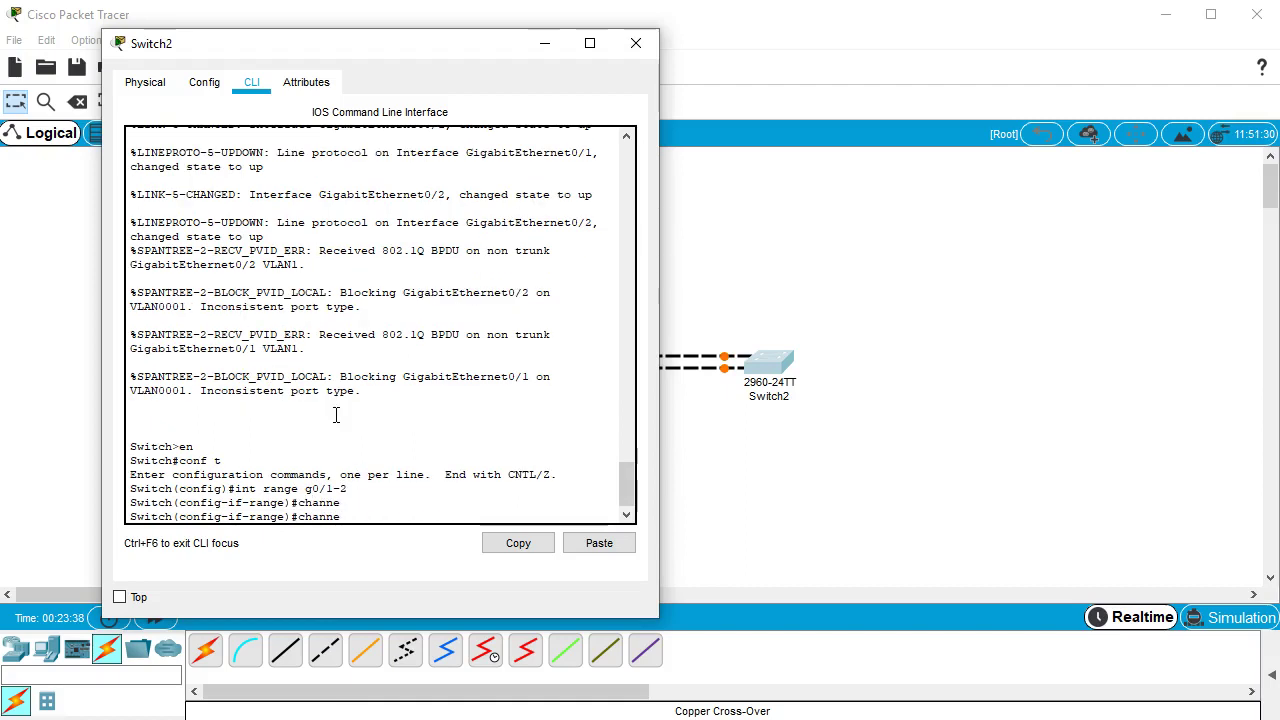
type("l-gr")
key("Tab")
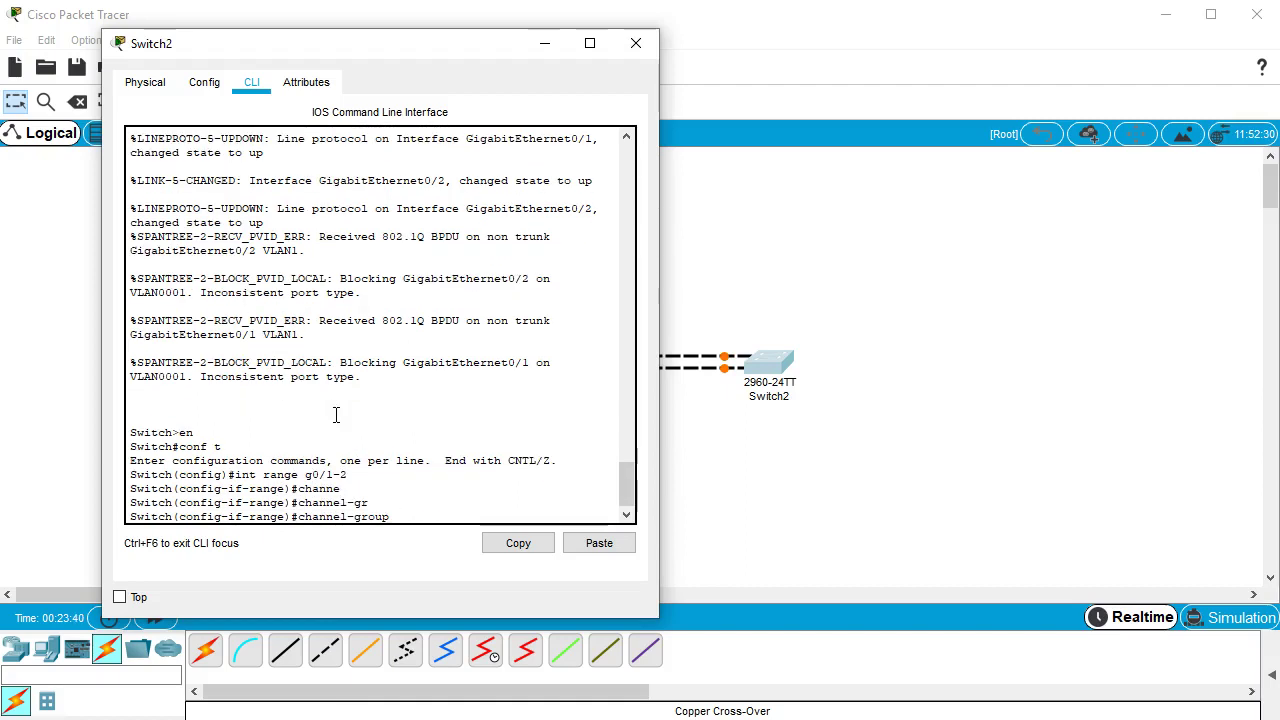
type("2")
key("Return")
type("mode ")
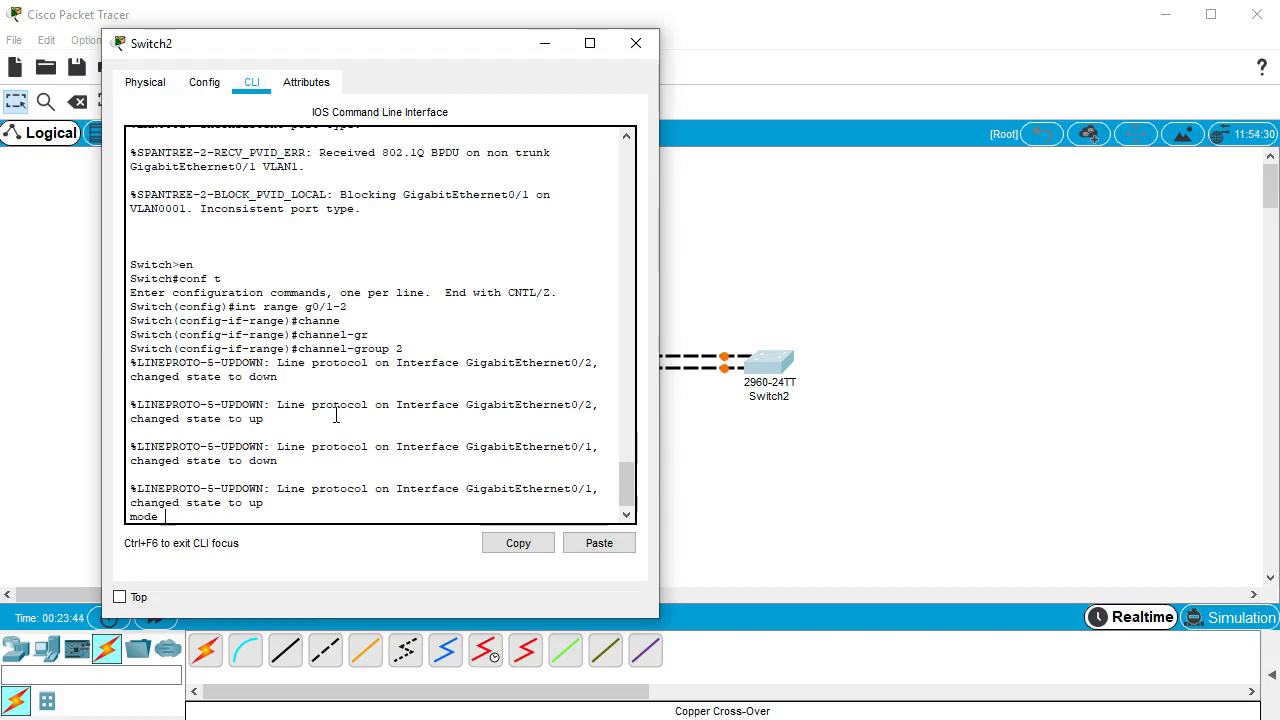
type("auto")
key("Tab")
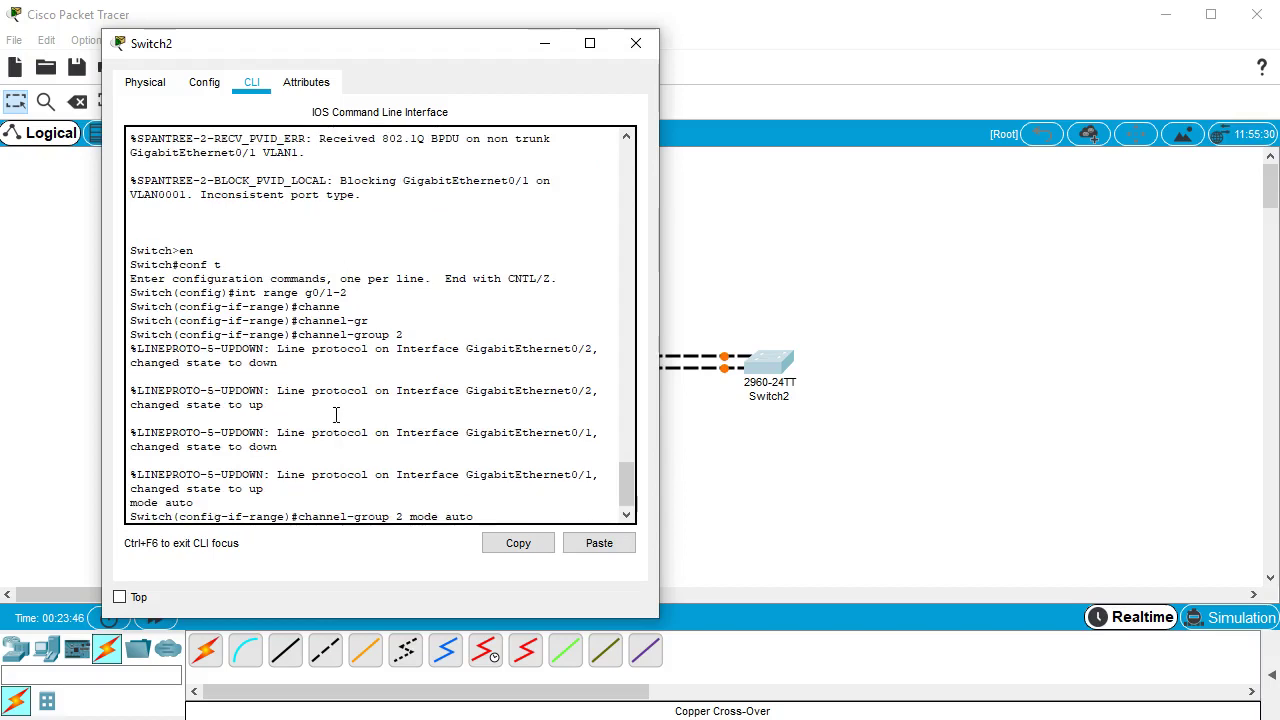
key("Return")
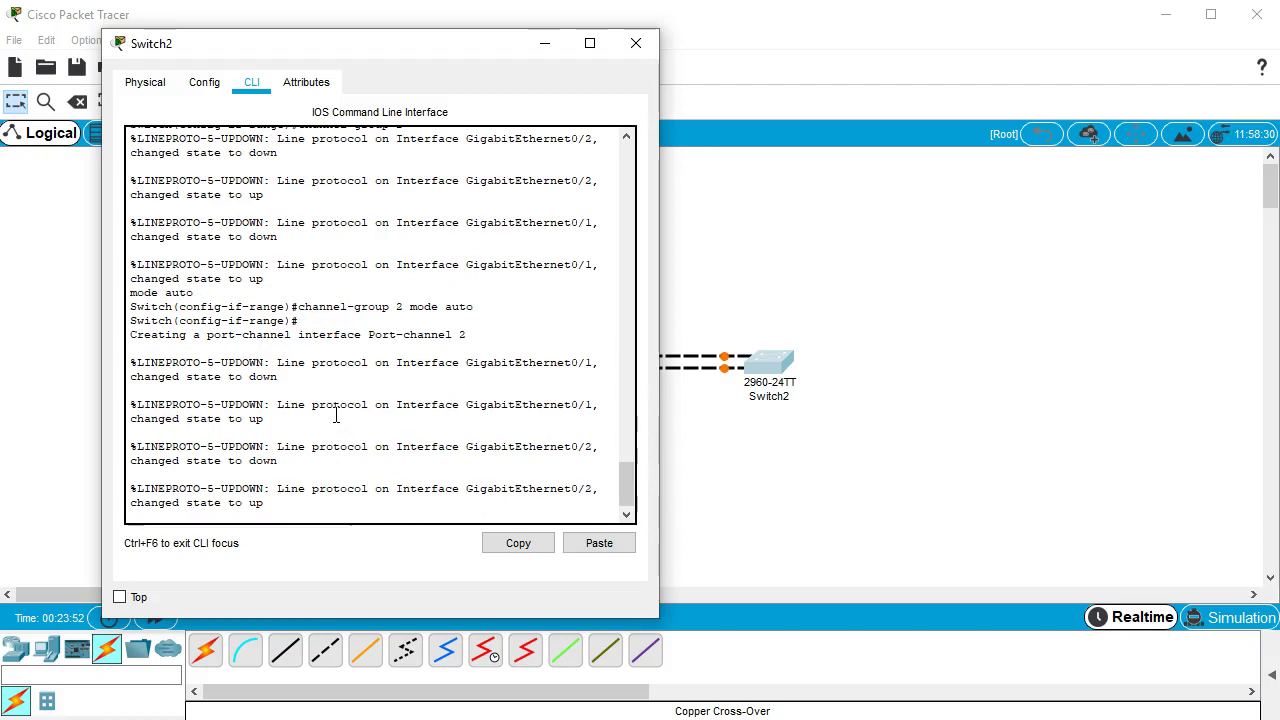
type("exit")
key("Return")
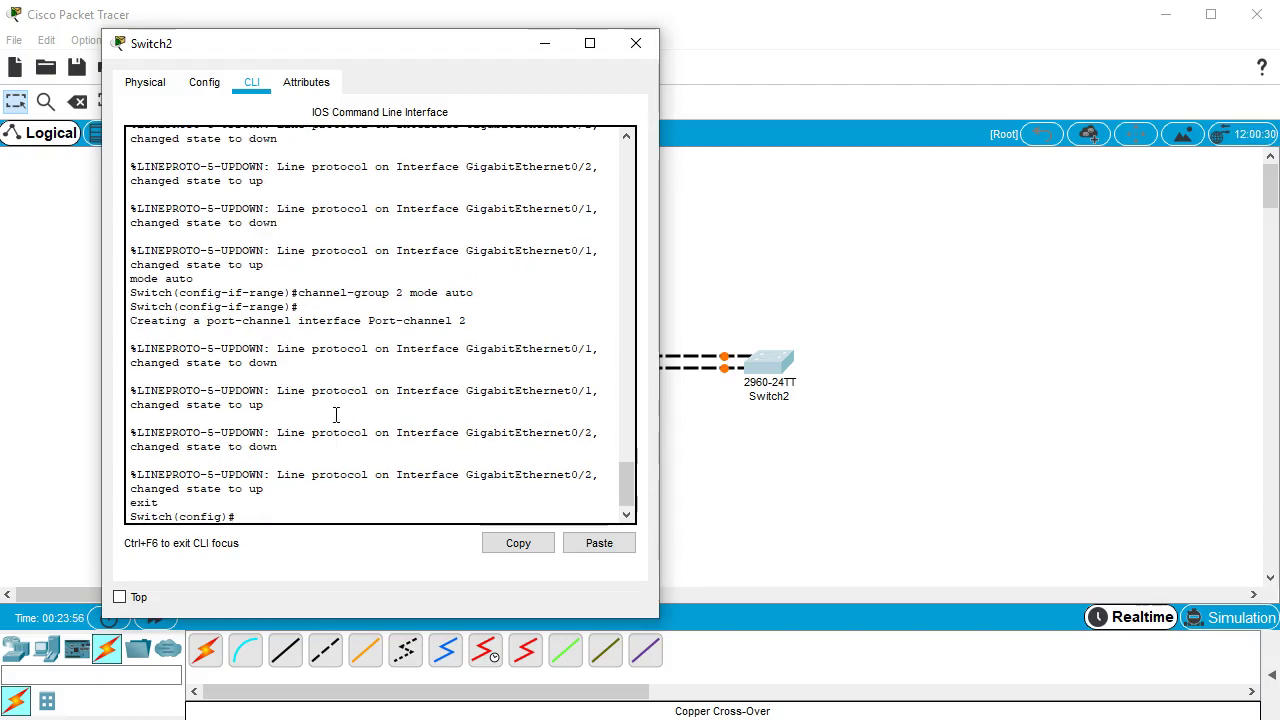
Step: Enter Switch2's interface port-channel 2 and apply switchport mode trunk
type("int chann")
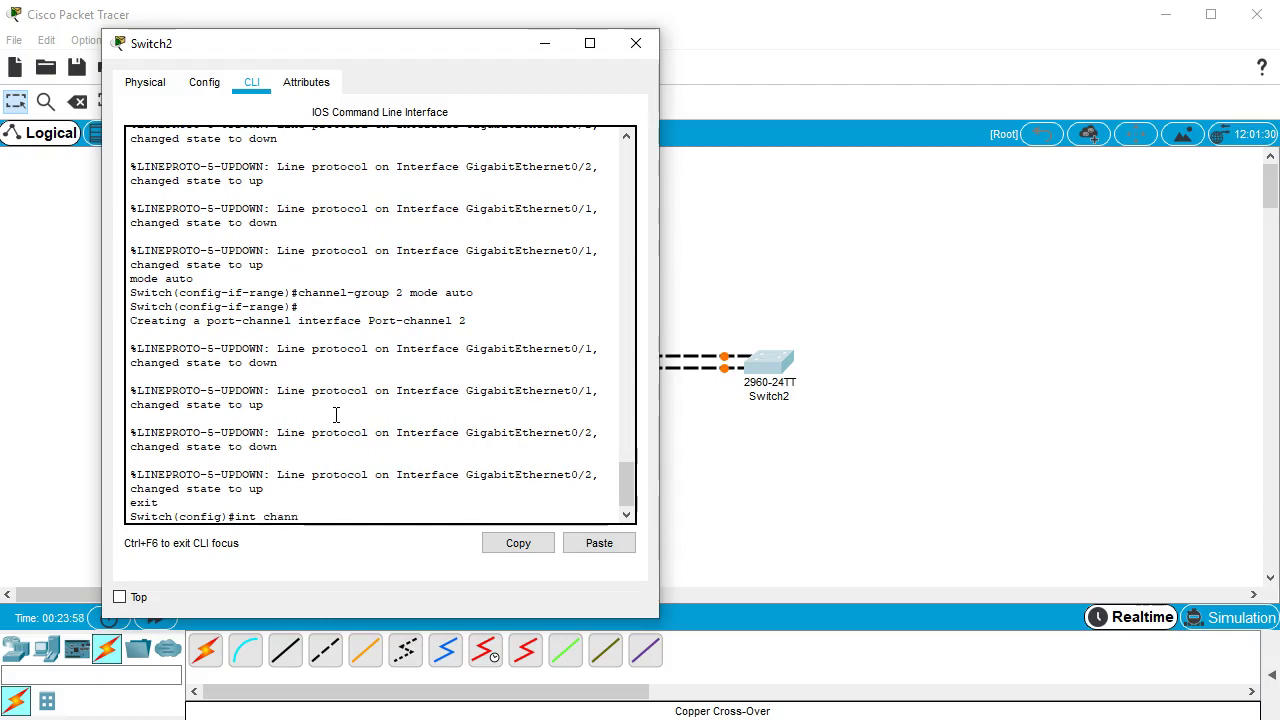
key("BackSpace")
key("BackSpace")
key("BackSpace")
key("BackSpace")
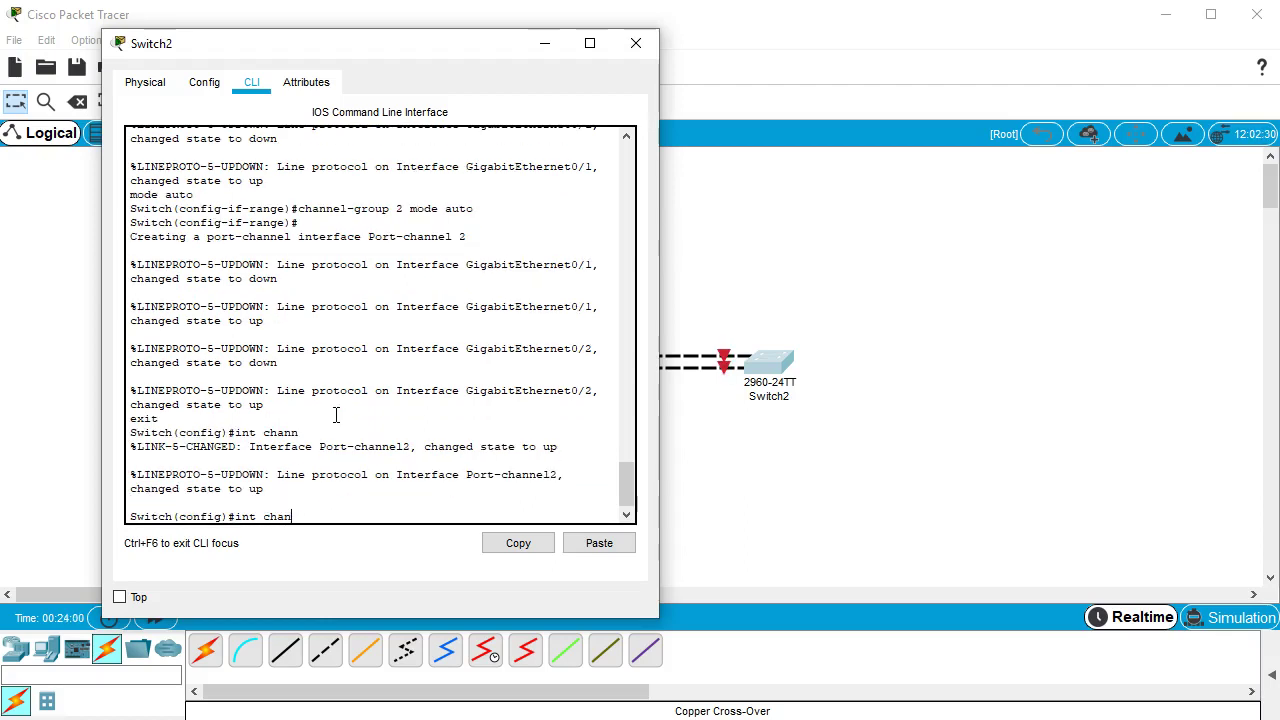
type("port")
key("Tab")
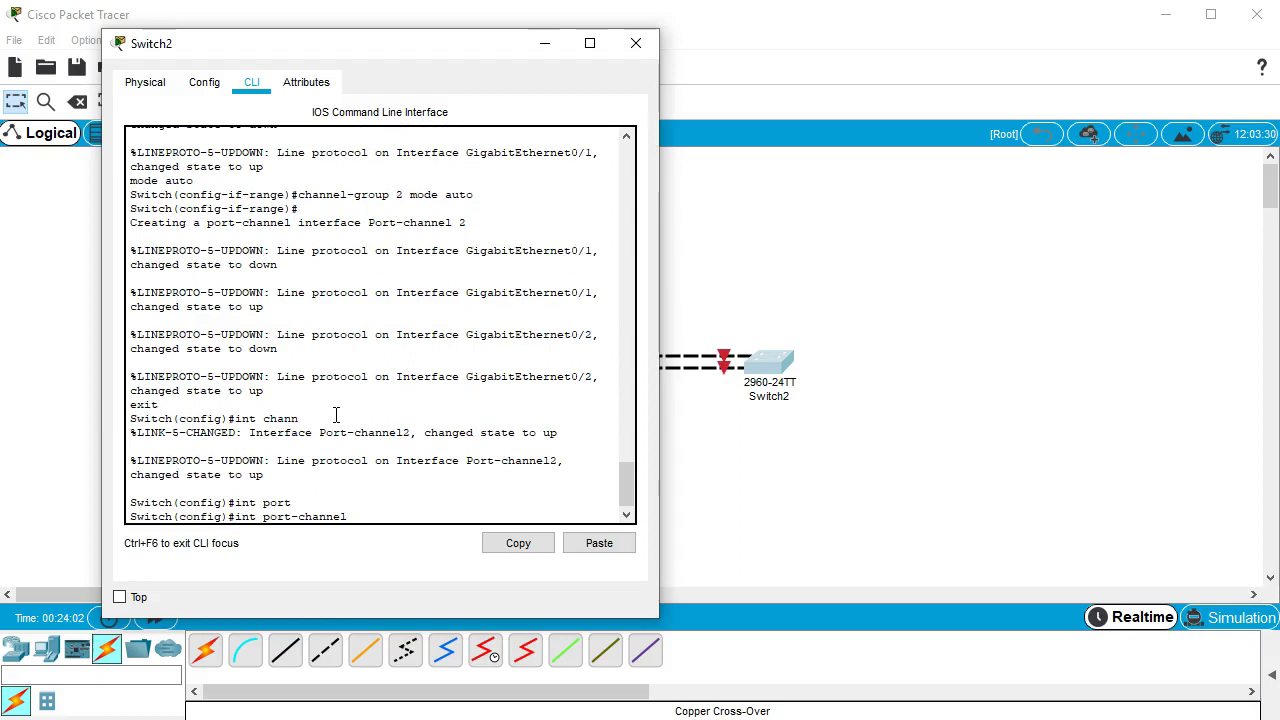
type("2")
key("Return")
type("swi")
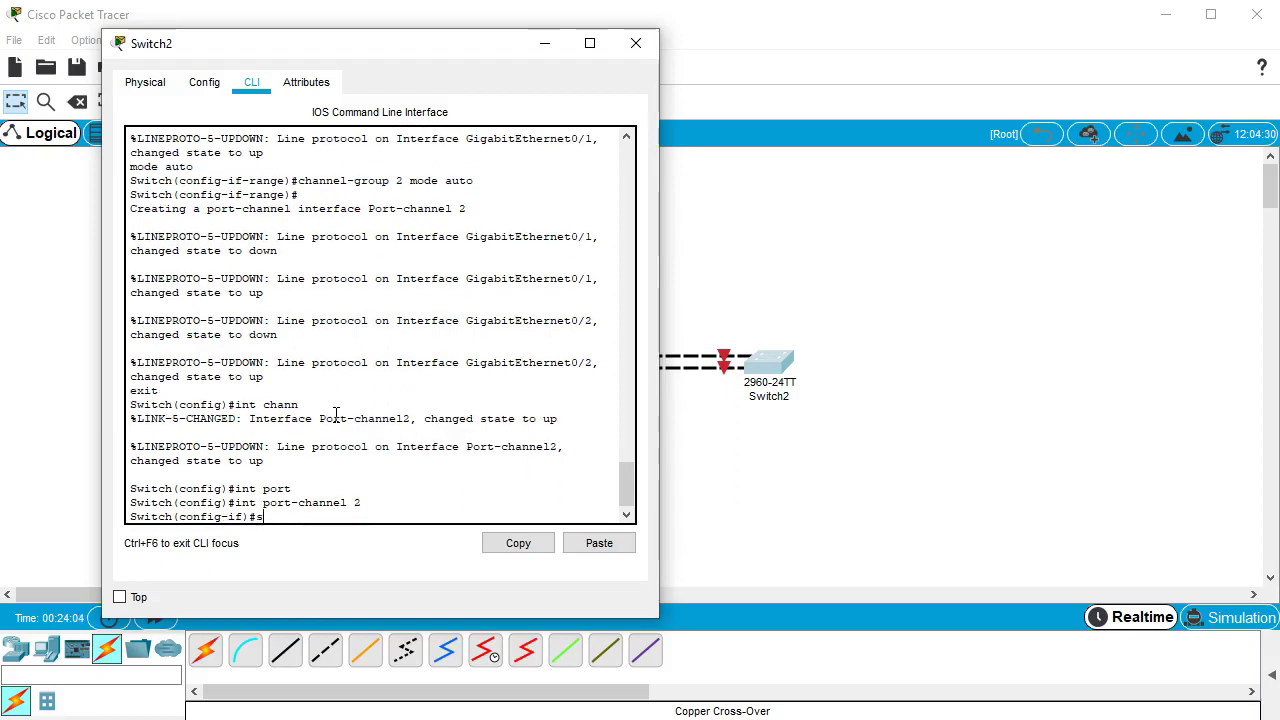
key("Tab")
type("mode trunk")
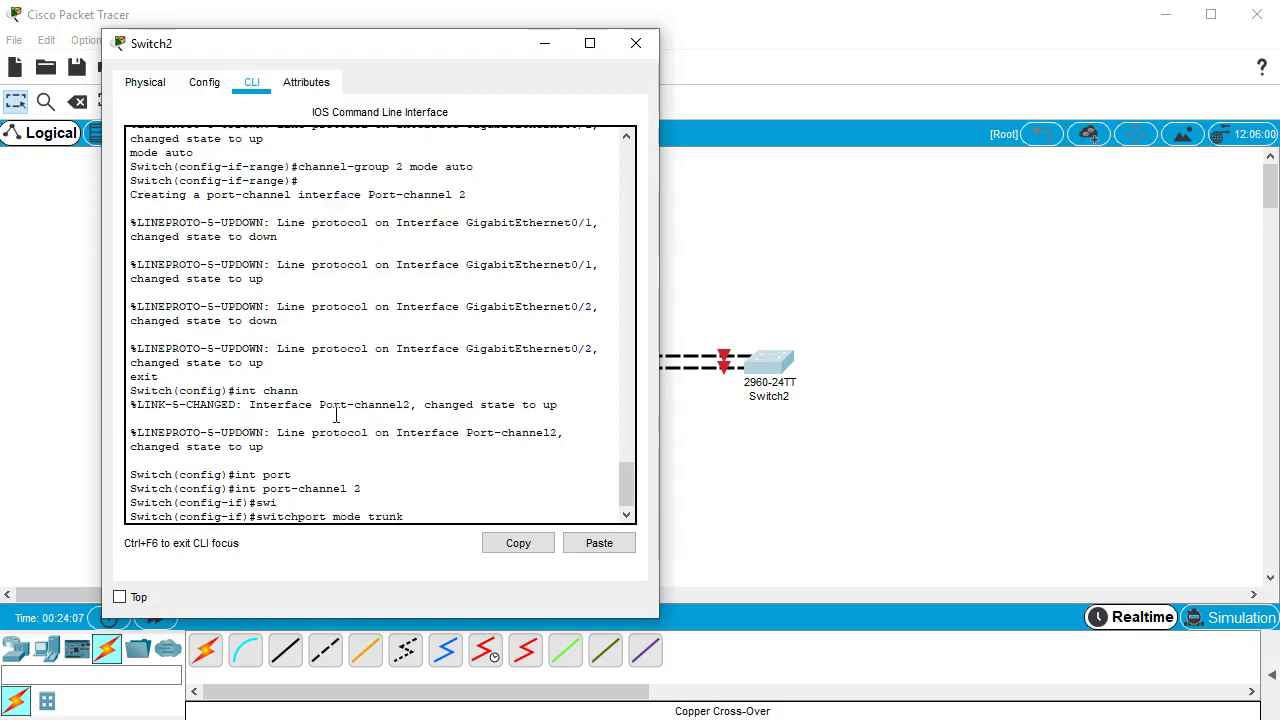
key("Return")
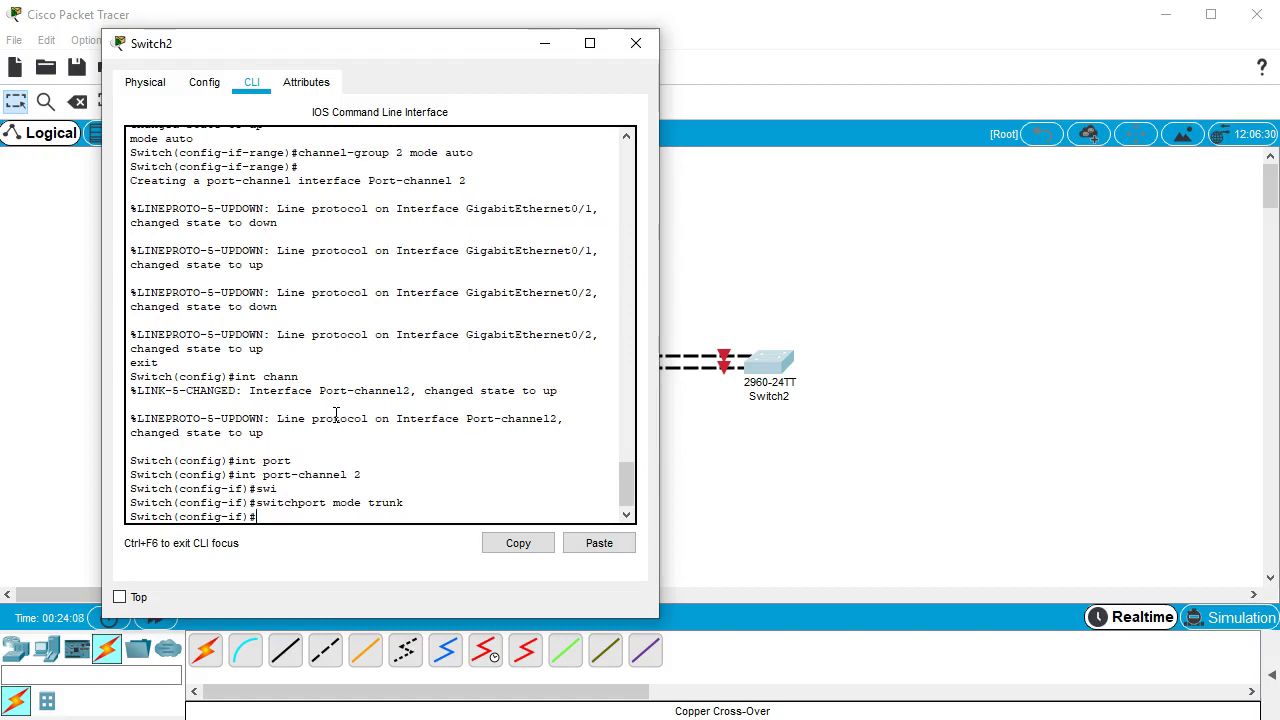
Step: Close Switch2's window and fast-forward time until all switch-to-switch links turn green
left_click(636, 43)
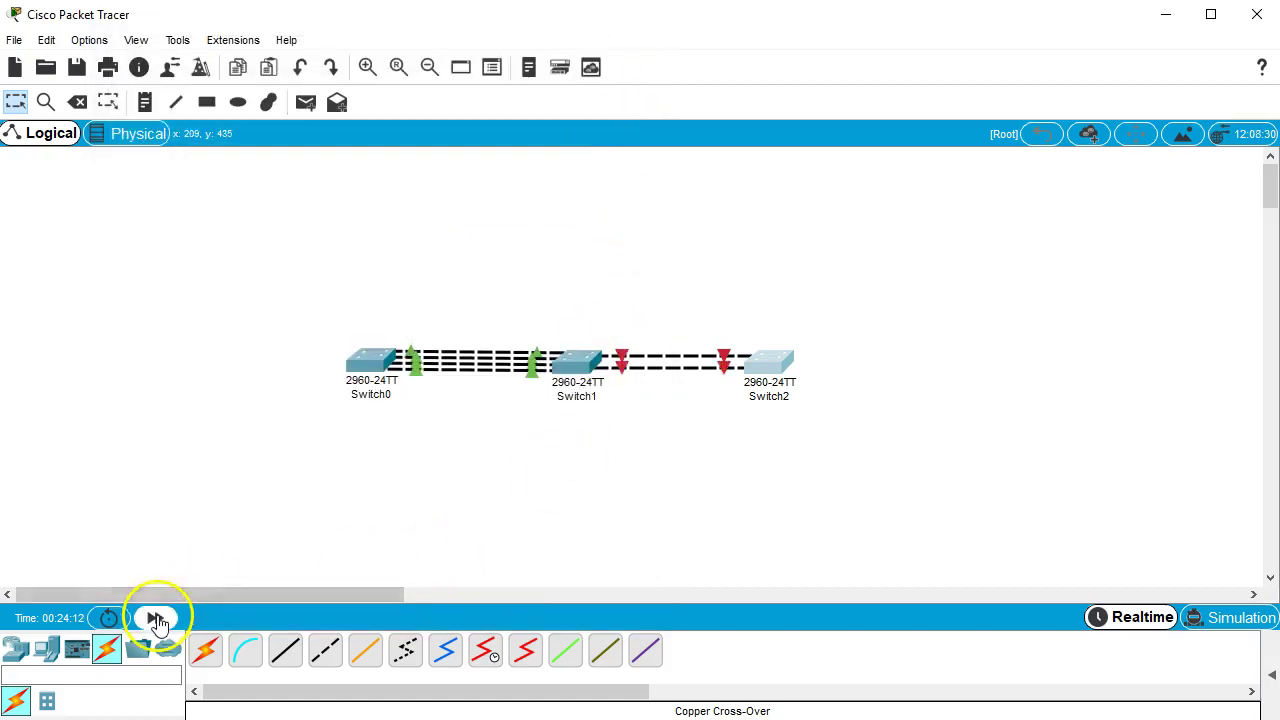
left_click(155, 618)
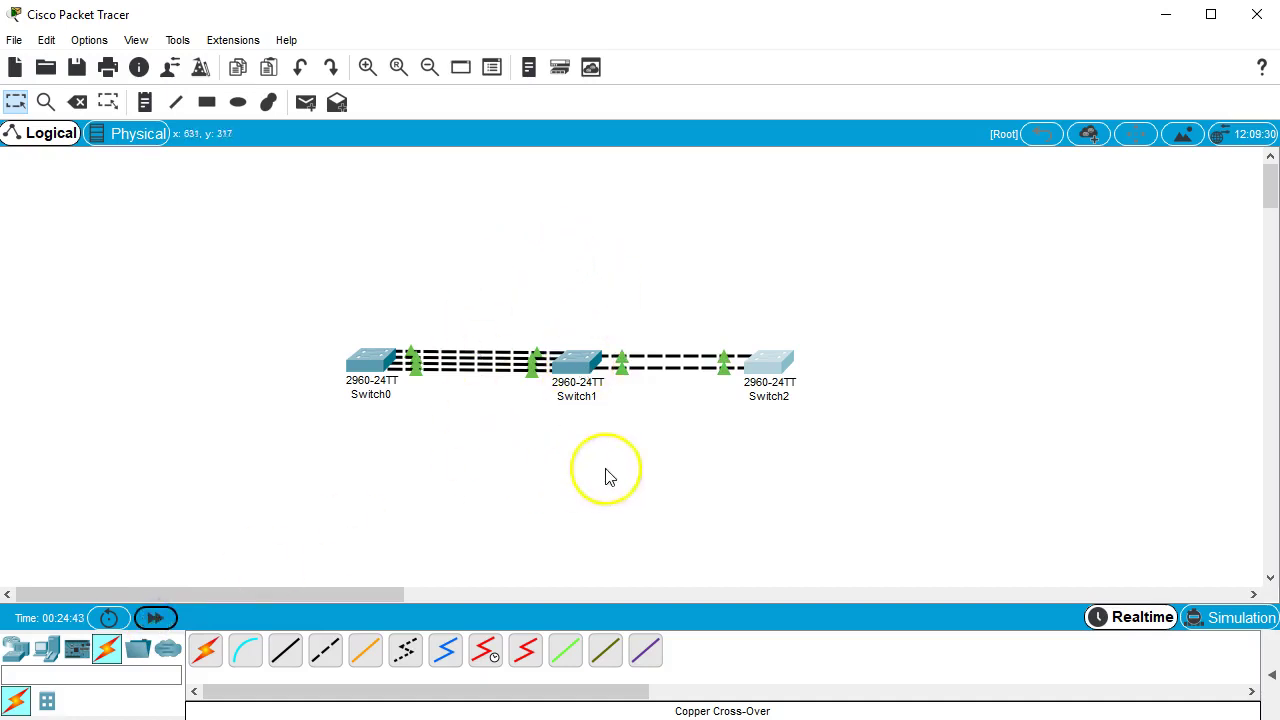